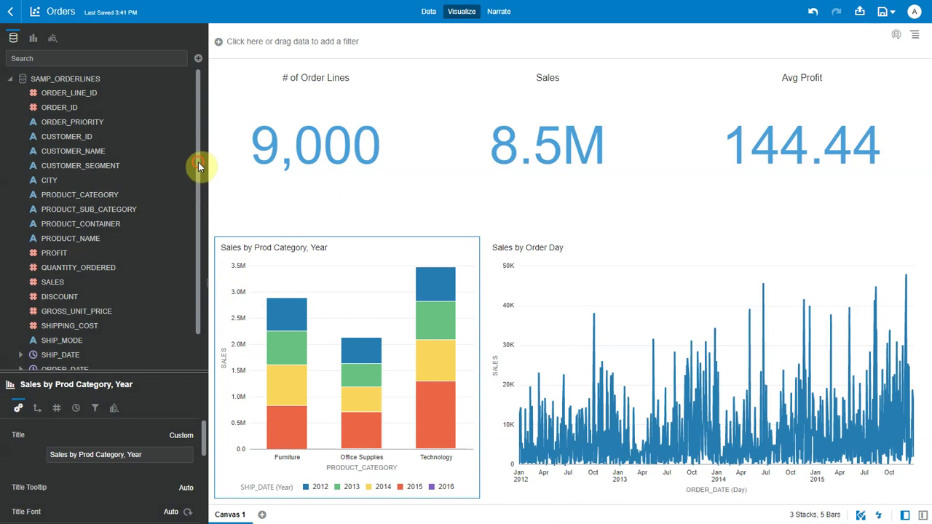
Create a new data flow with SAMP_ORDERLINES as its source, found by searching 'samp_'.
scroll(199, 161, down, 1)
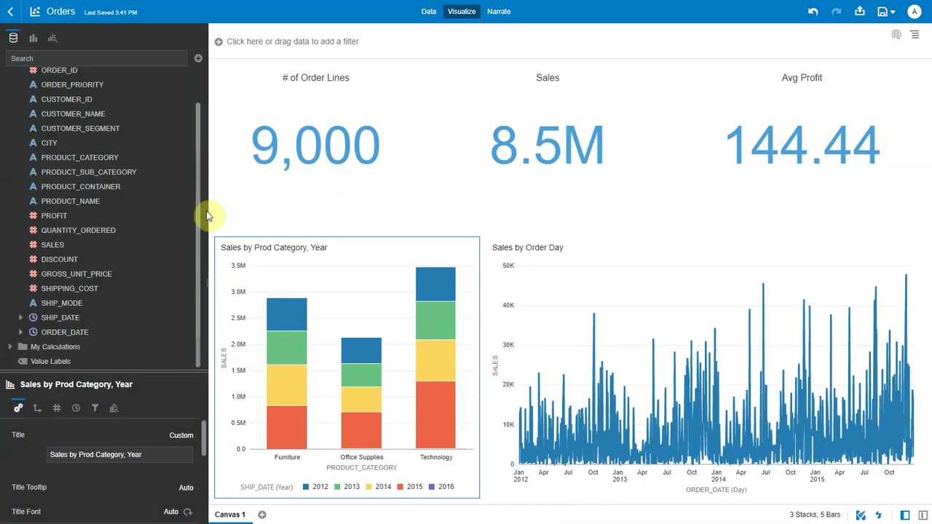
scroll(207, 215, up, 1)
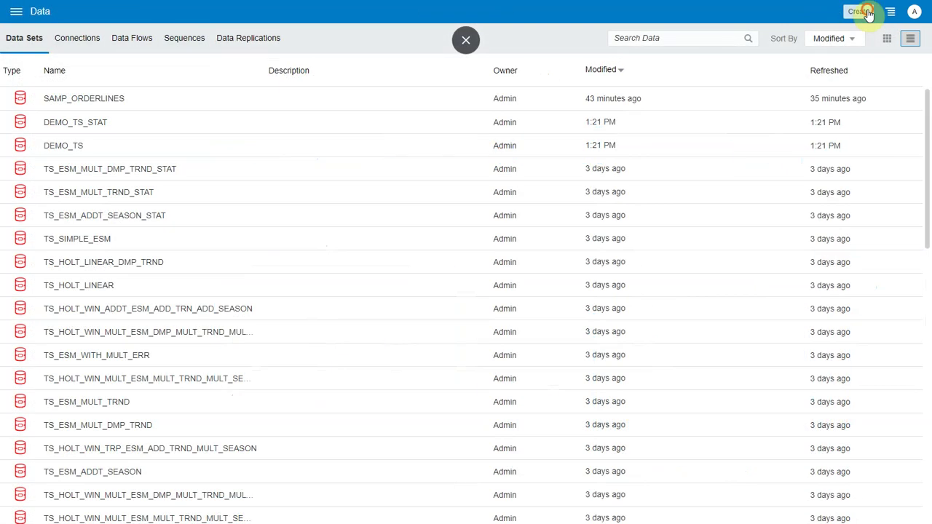
click(858, 12)
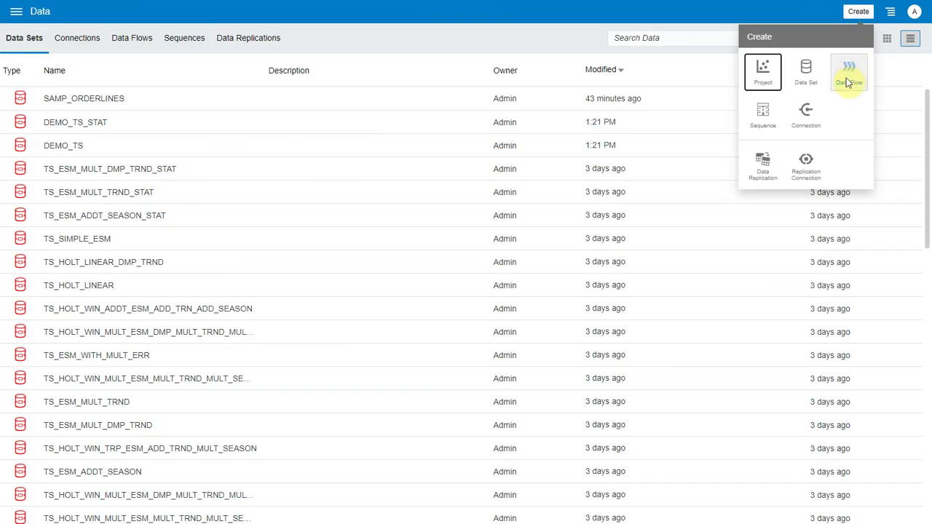
click(848, 76)
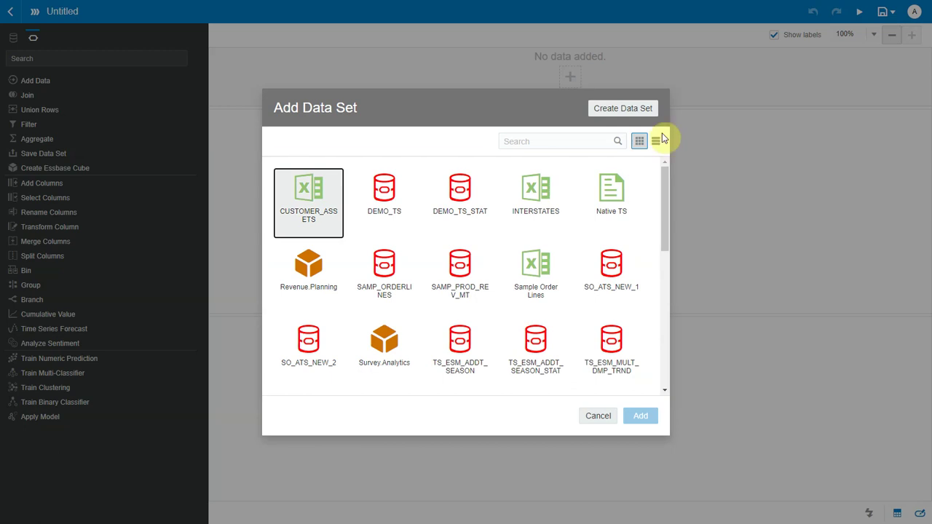
click(547, 141)
text(samp_)
key(Return)
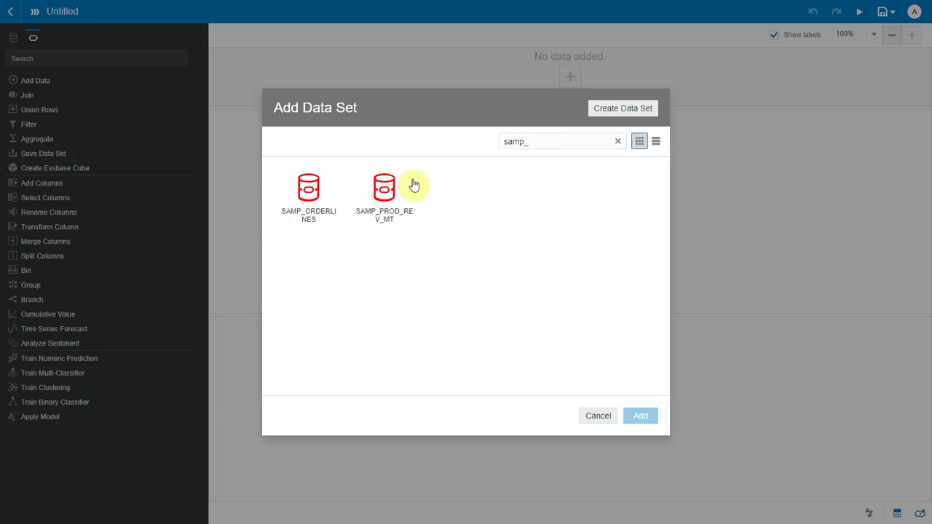
double_click(308, 204)
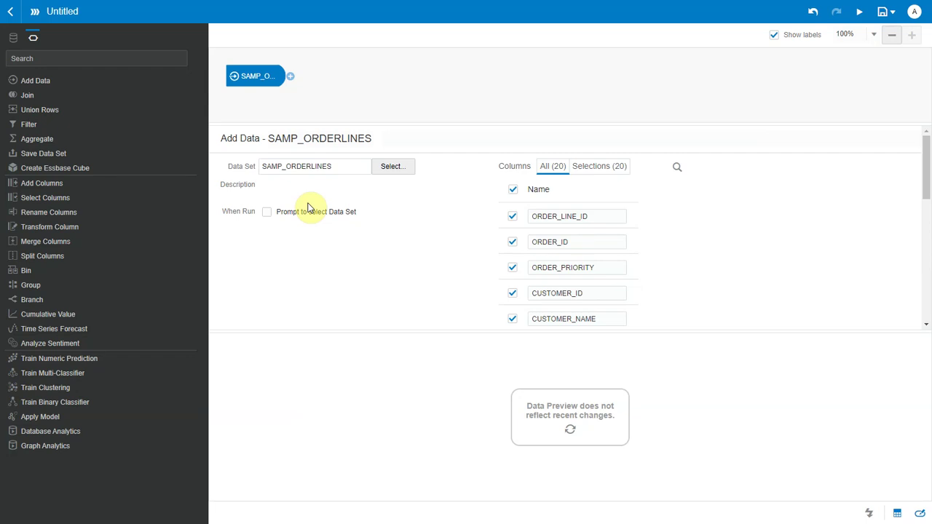
Hide the data preview and add a Database Analytics Time Series step after SAMP_ORDERLINES.
click(897, 513)
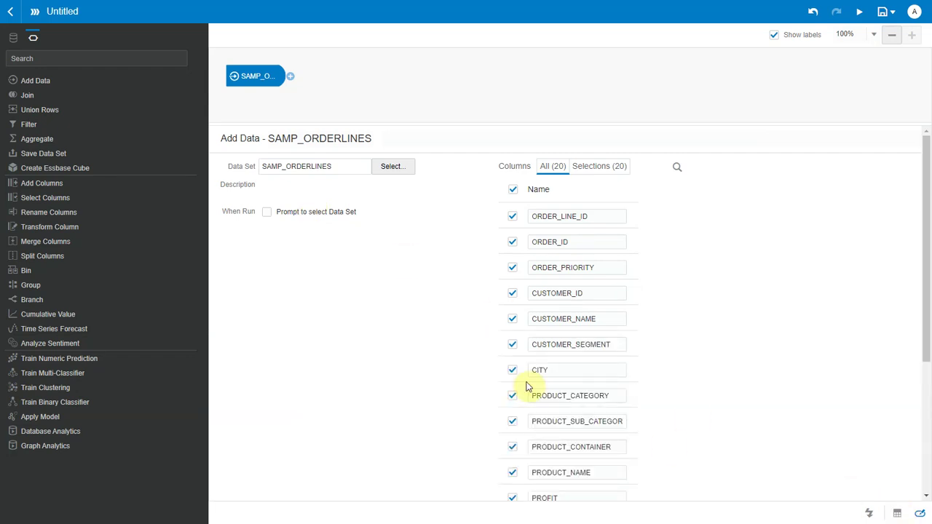
click(290, 77)
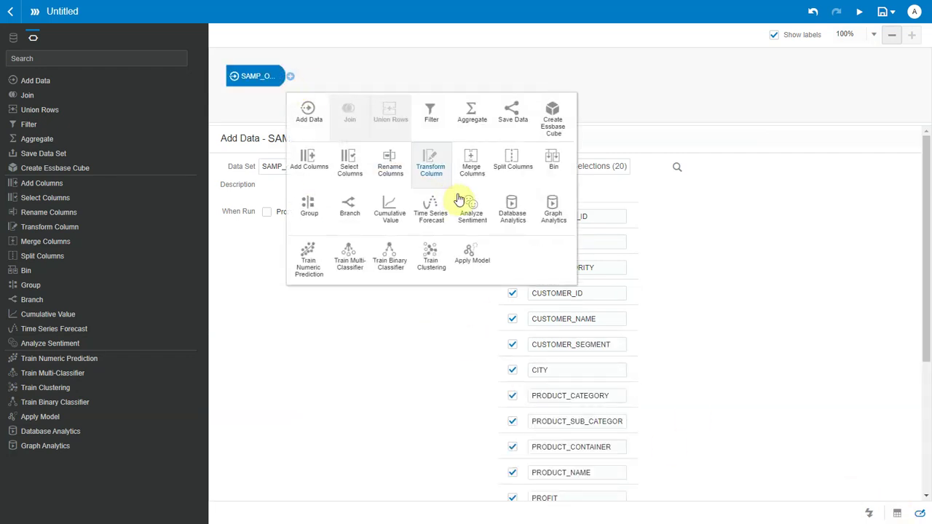
click(512, 220)
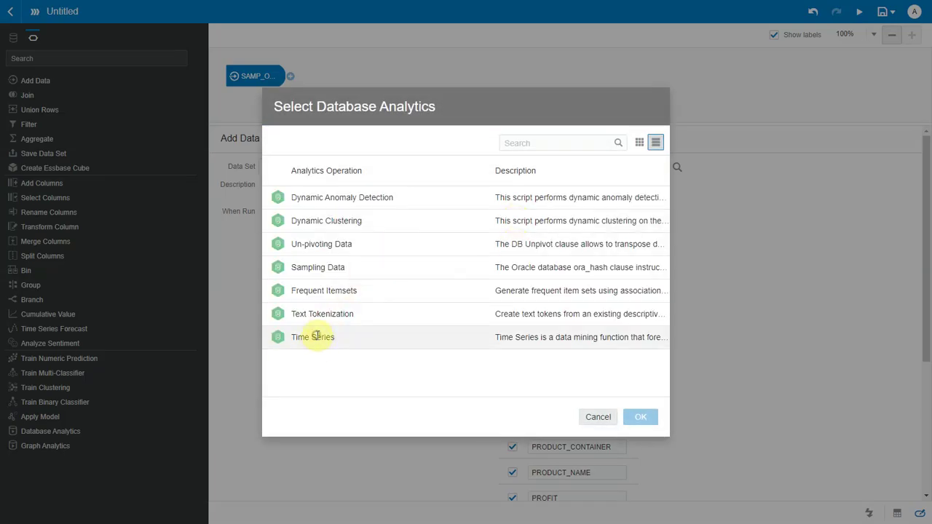
double_click(319, 338)
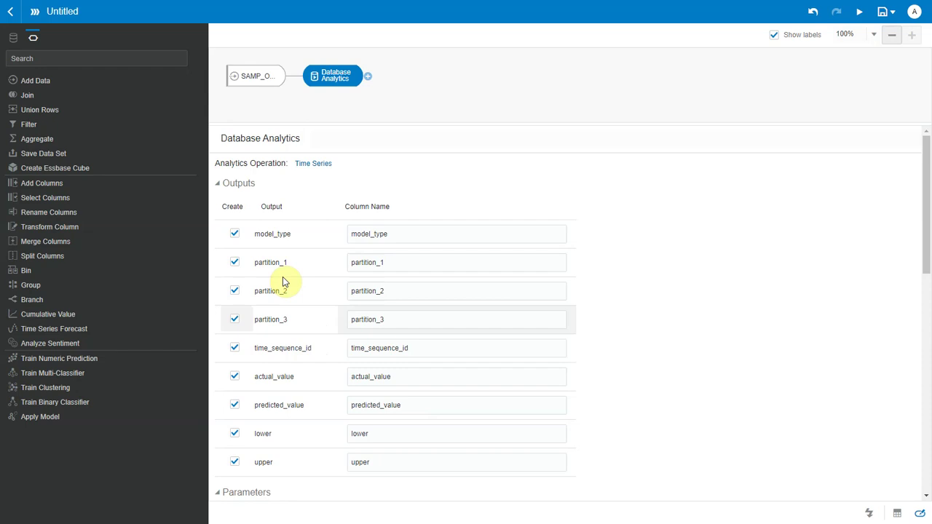
click(217, 186)
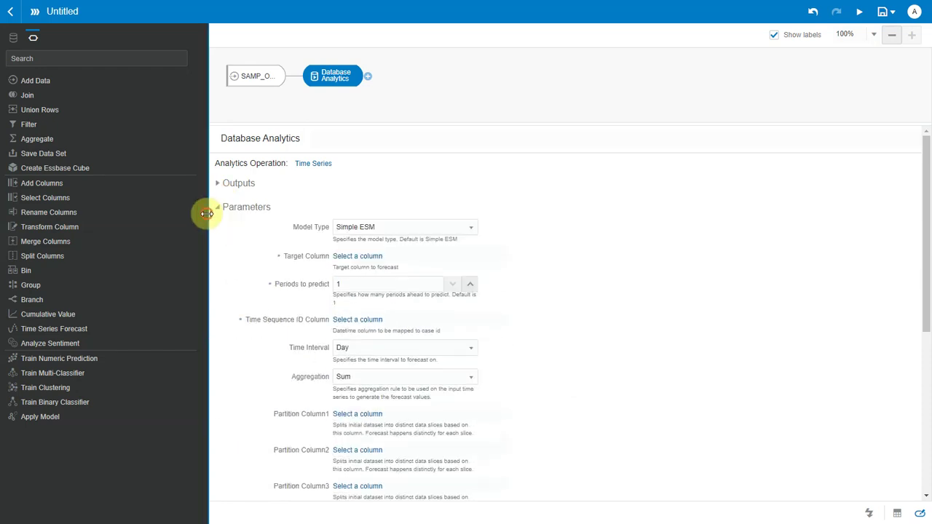
drag(207, 211, 139, 213)
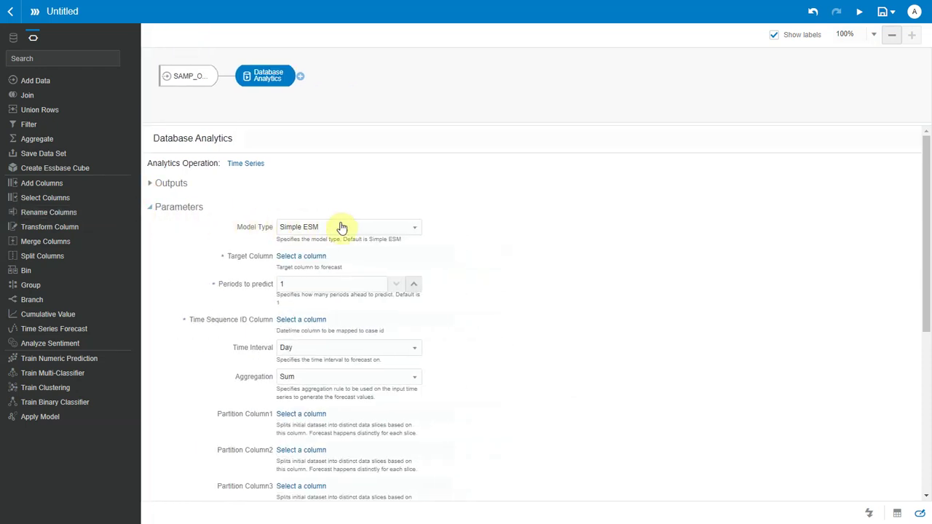
click(417, 229)
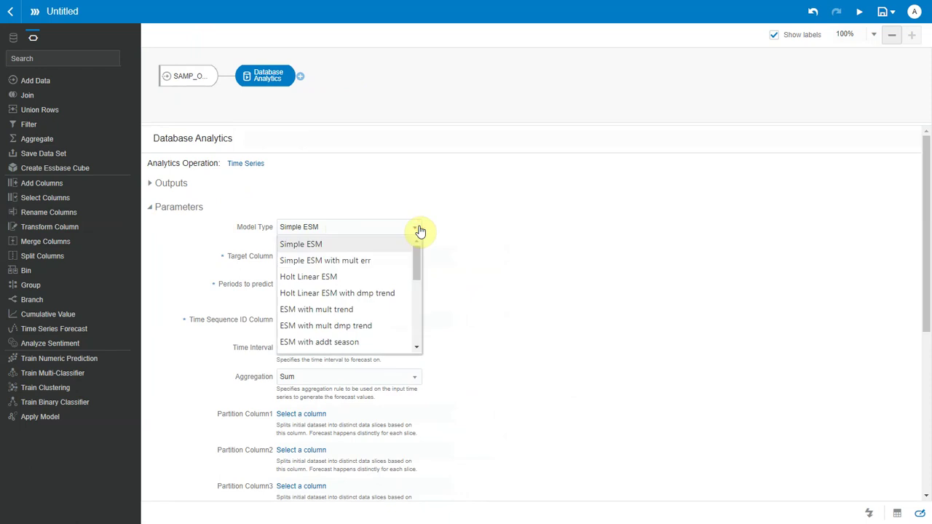
mouse_move(419, 256)
mouse_down()
mouse_move(423, 303)
mouse_move(425, 266)
mouse_up()
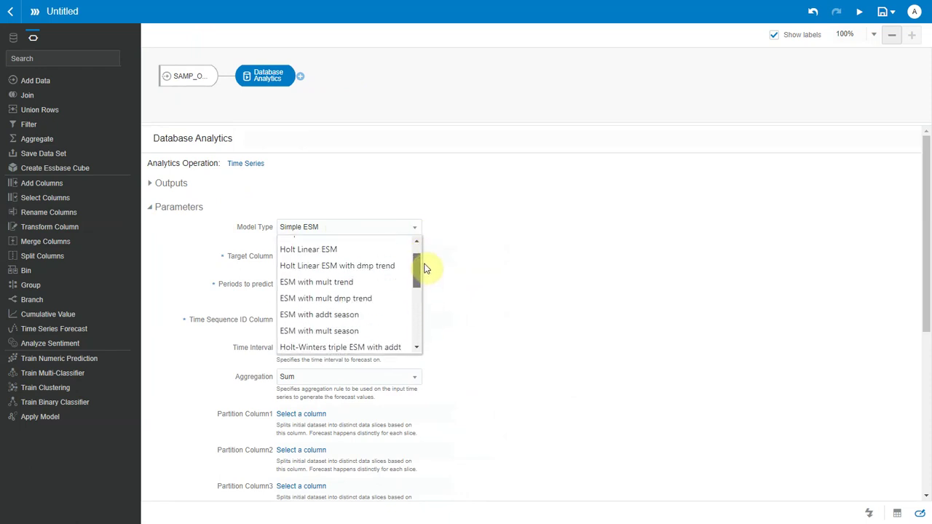
Set the model to Holt Linear ESM with dmp trend, forecasting SALES for 6 periods.
click(356, 265)
click(315, 258)
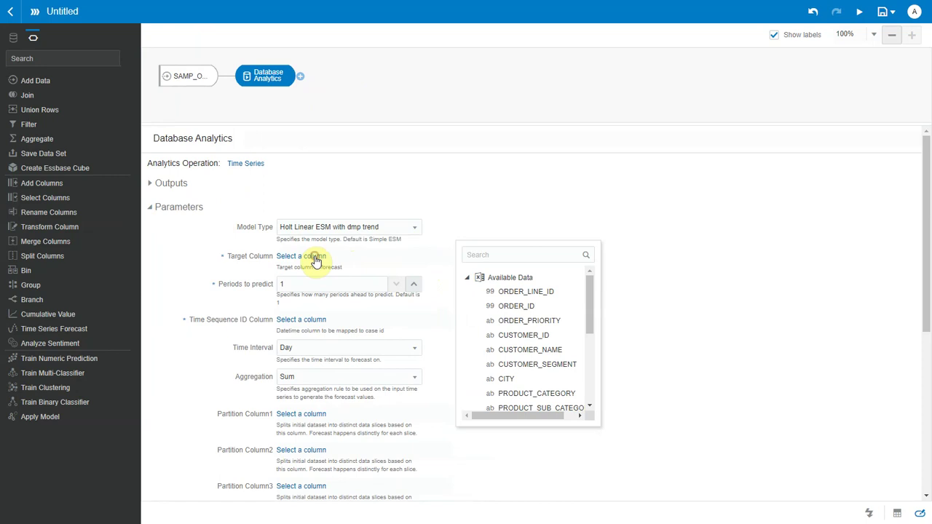
drag(587, 296, 591, 402)
click(510, 318)
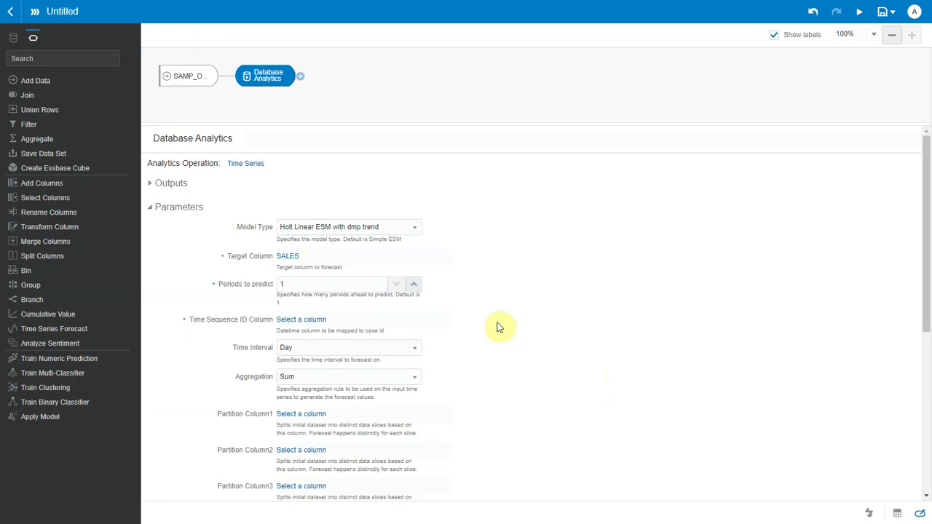
click(323, 284)
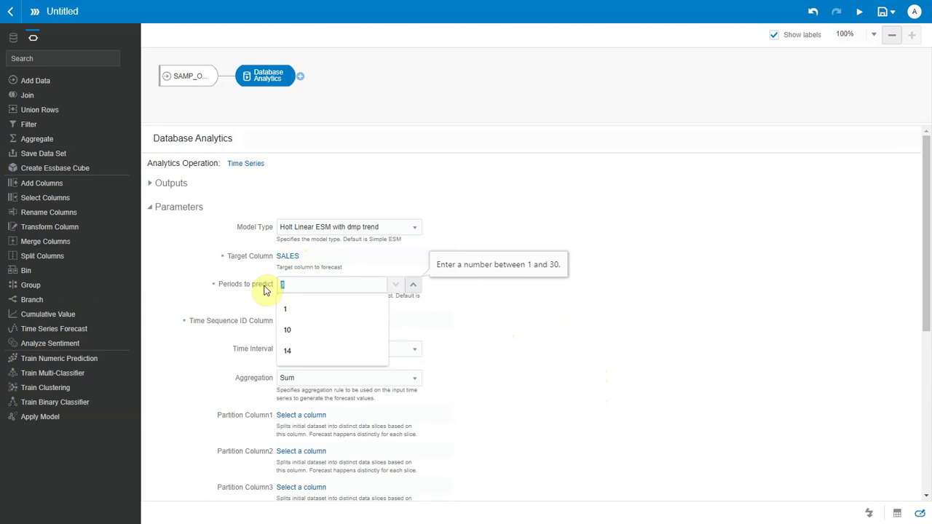
text(6)
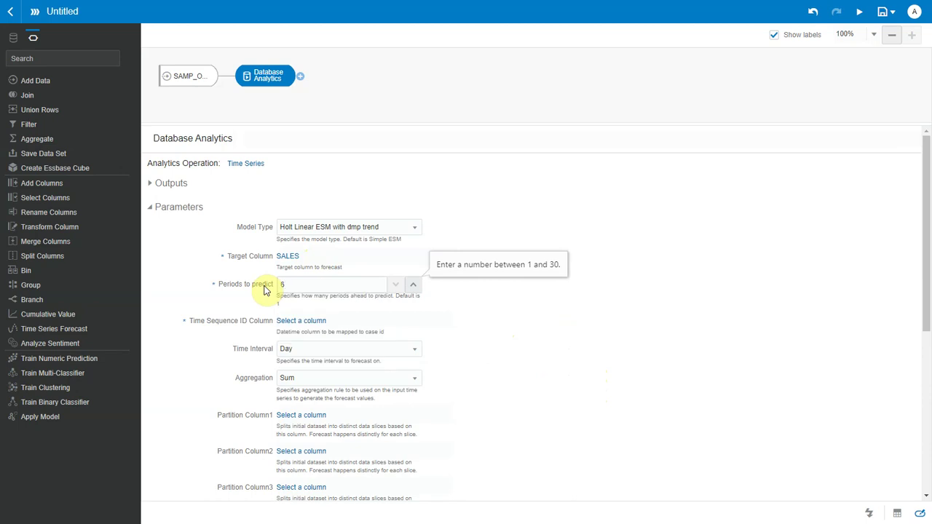
Use ORDER_DATE by Month with Sum aggregation, partitioned by PRODUCT_CATEGORY.
click(319, 322)
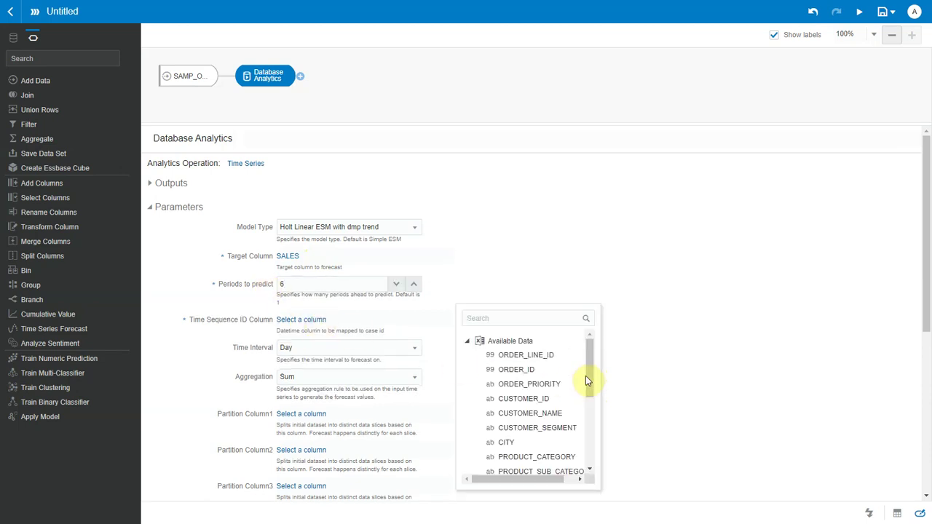
drag(591, 378, 589, 468)
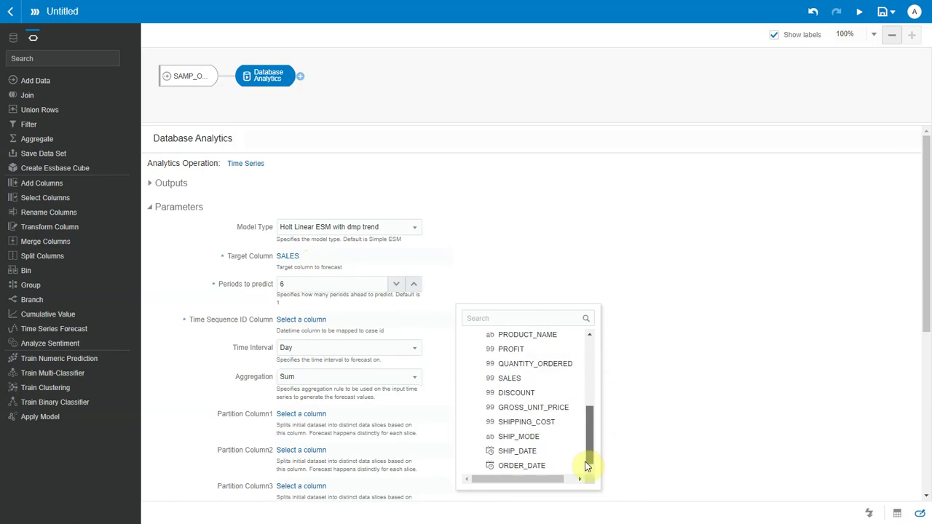
click(510, 466)
click(415, 349)
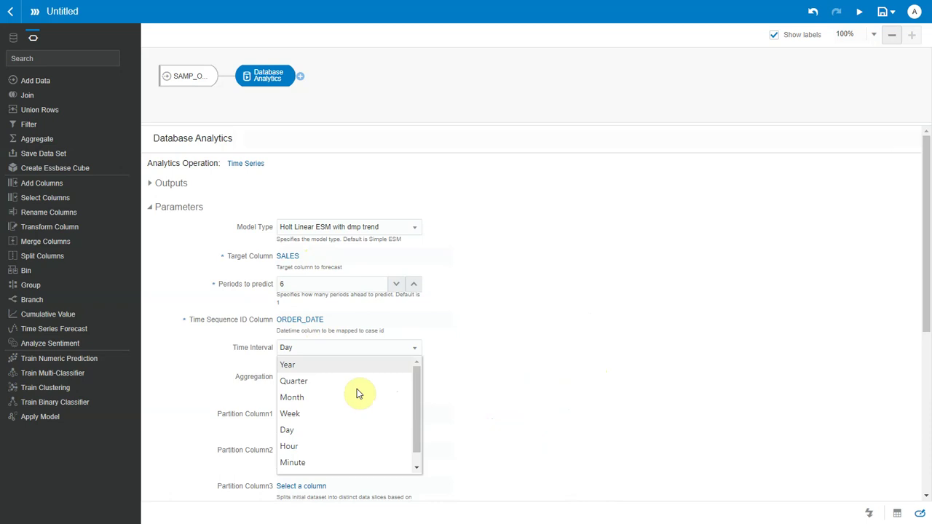
click(333, 397)
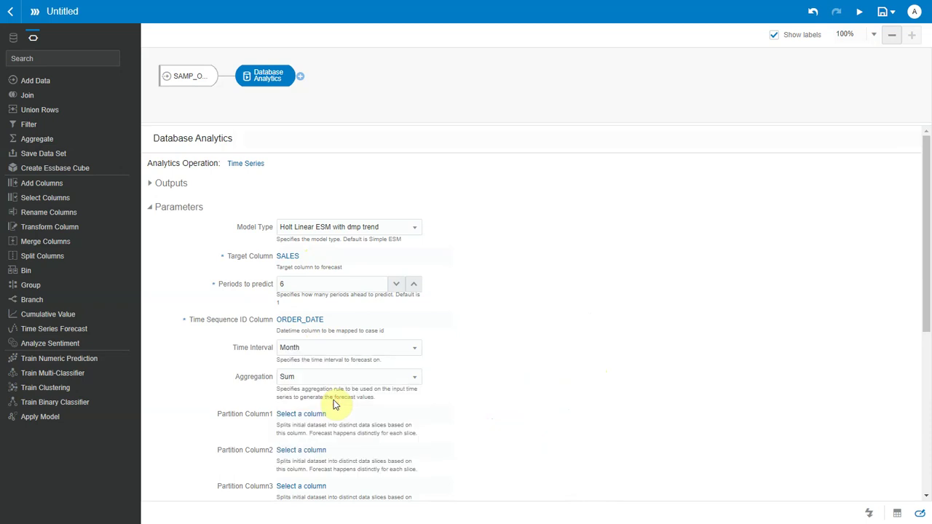
click(414, 381)
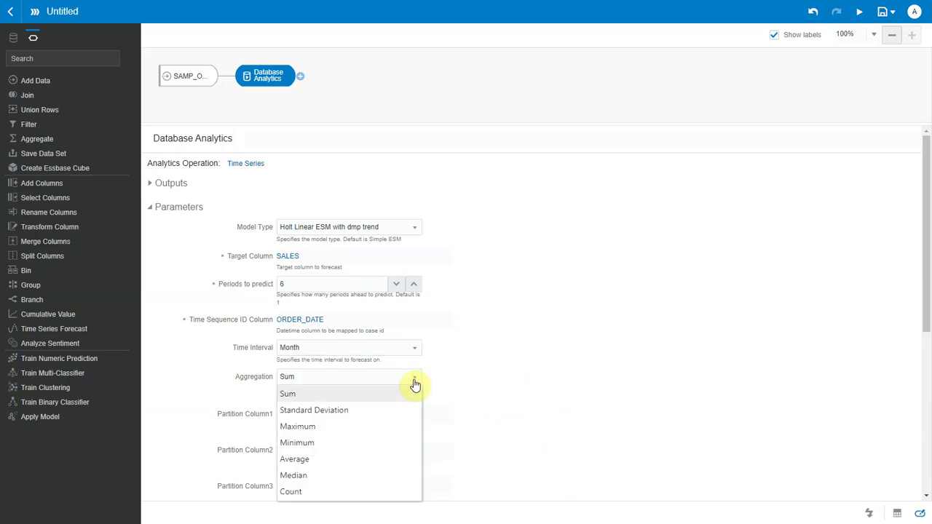
click(414, 381)
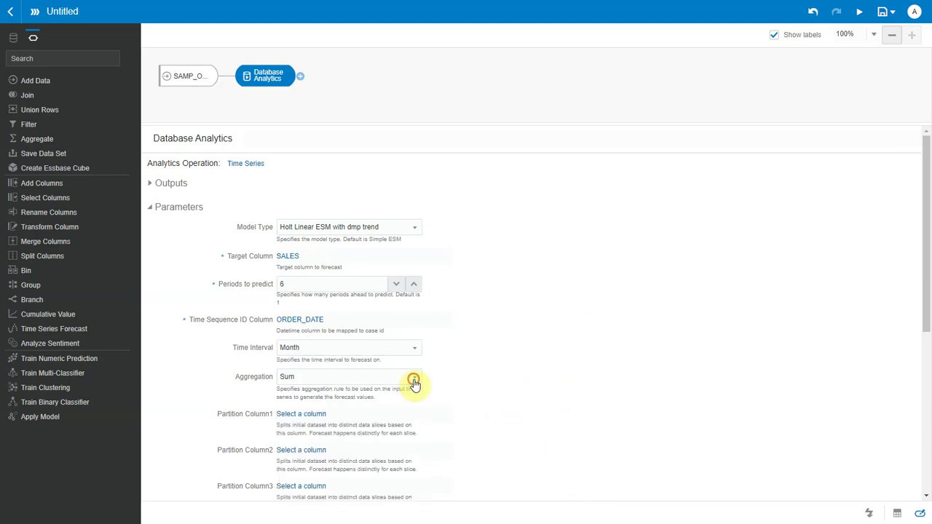
click(316, 414)
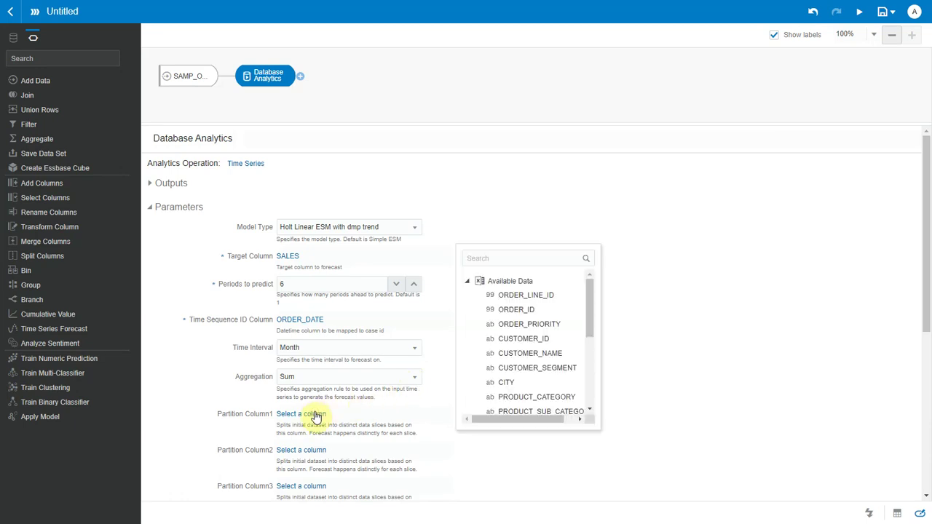
click(545, 397)
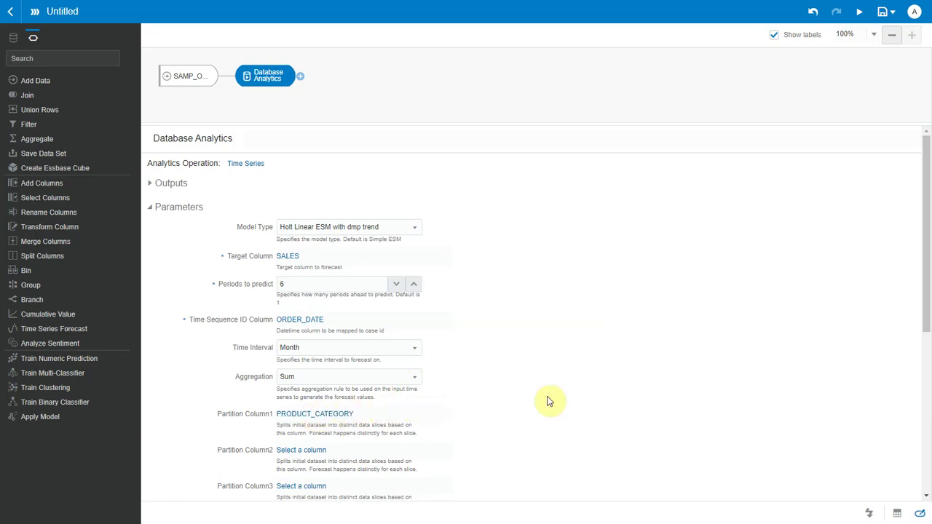
Set Generate TimeSeries Statistics to Yes in the Time Series parameters.
drag(931, 230, 931, 428)
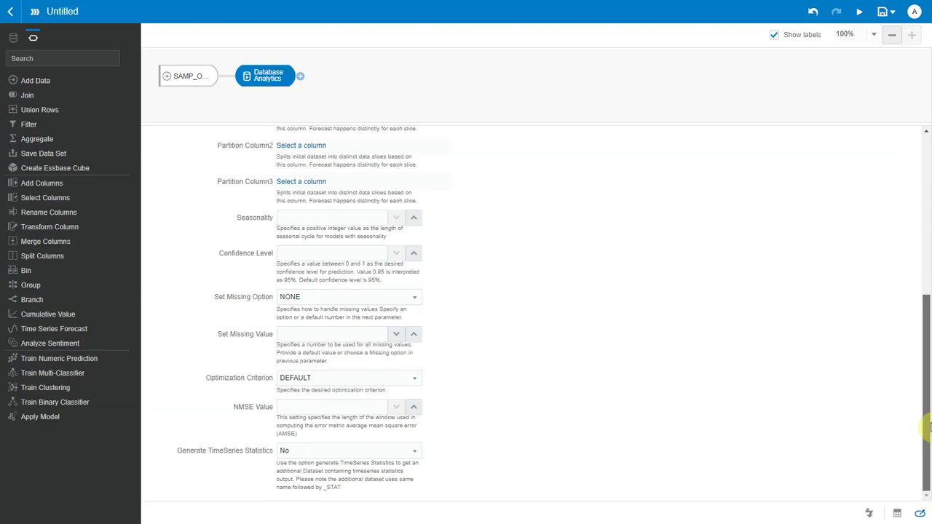
click(414, 456)
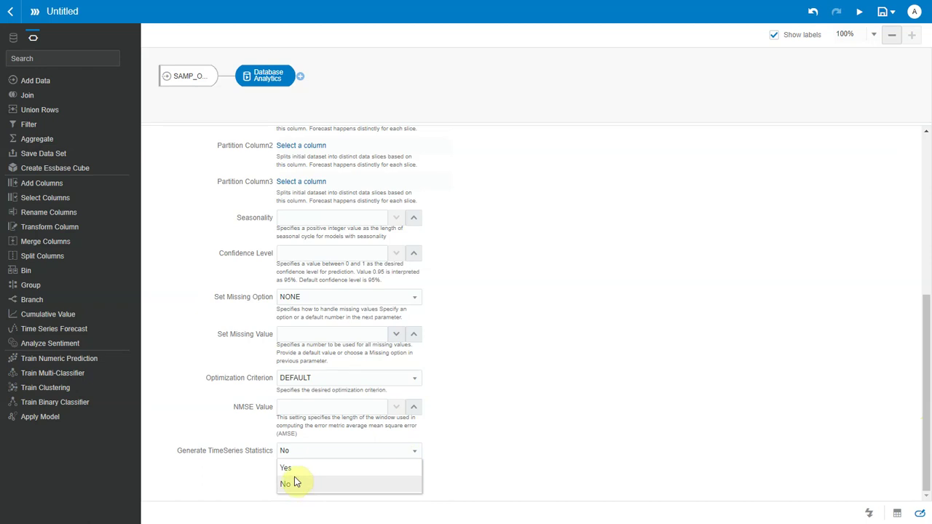
click(295, 468)
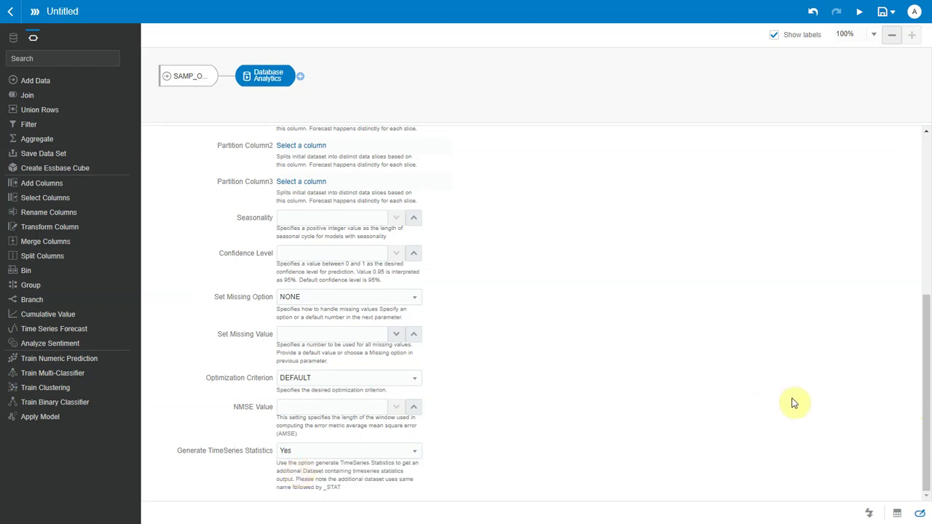
drag(928, 391, 926, 183)
Drop the partition_2 and partition_3 outputs, rename predicted_value to holt_predicted_value, and add Save Data.
click(153, 211)
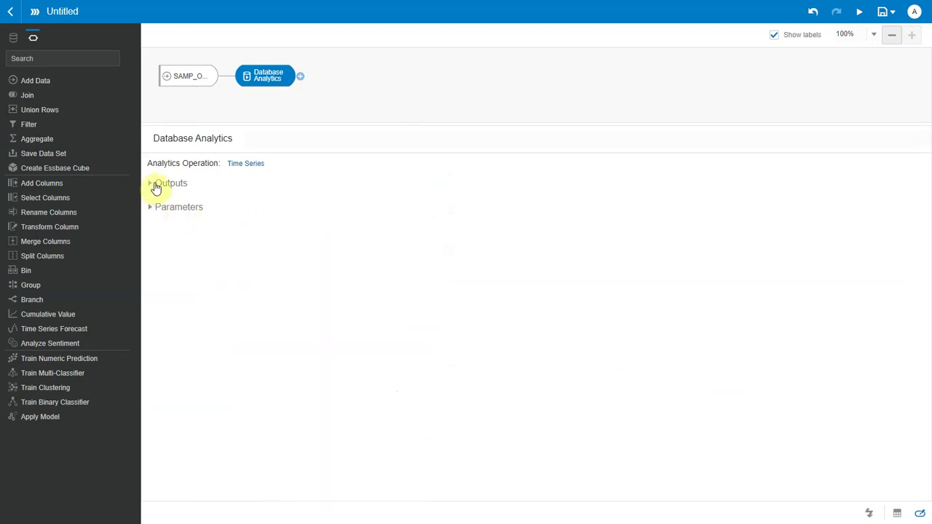
click(153, 184)
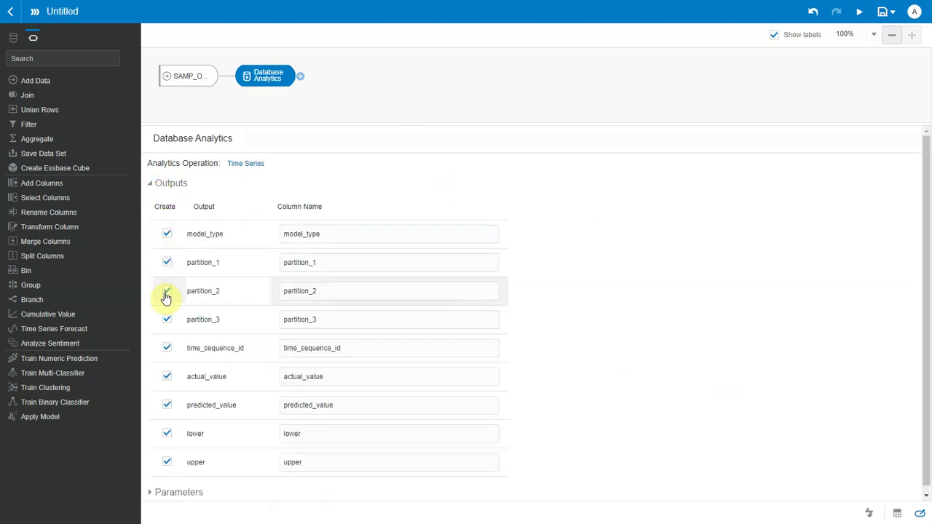
click(167, 292)
click(166, 323)
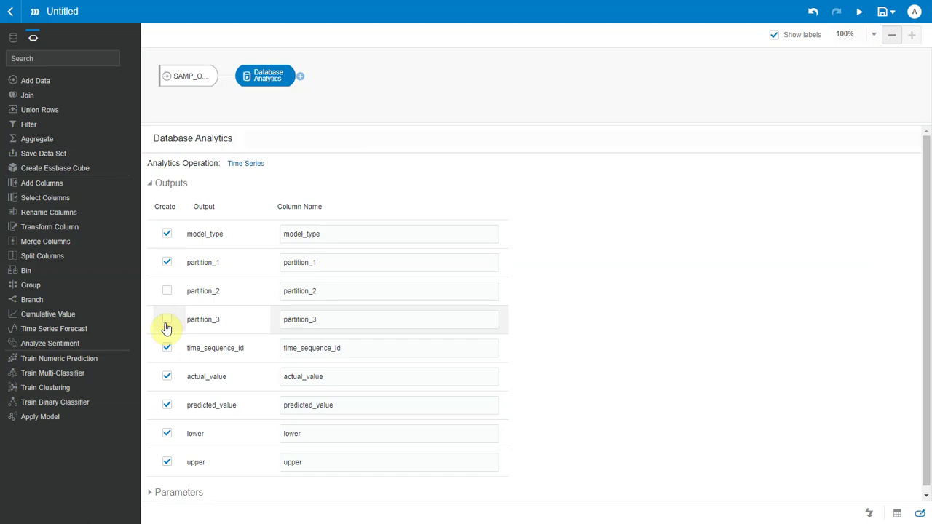
click(303, 403)
text(holt_)
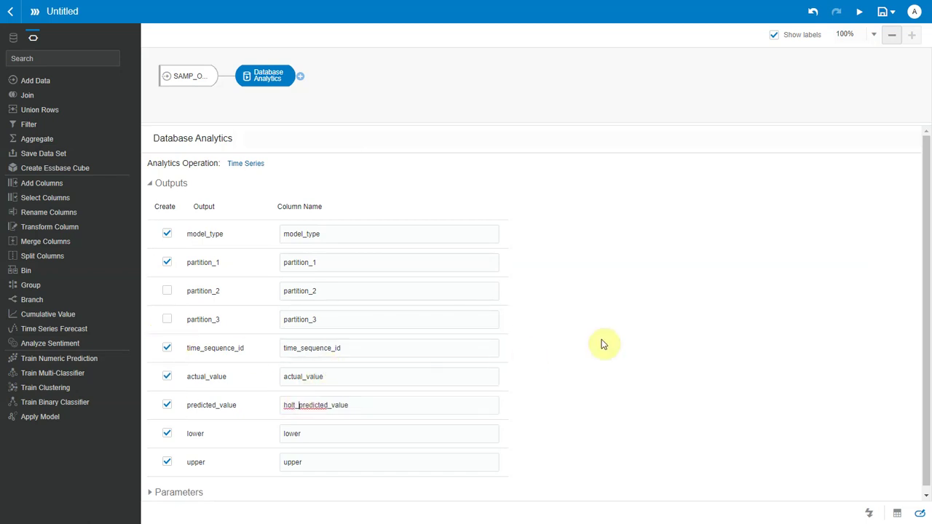
click(302, 77)
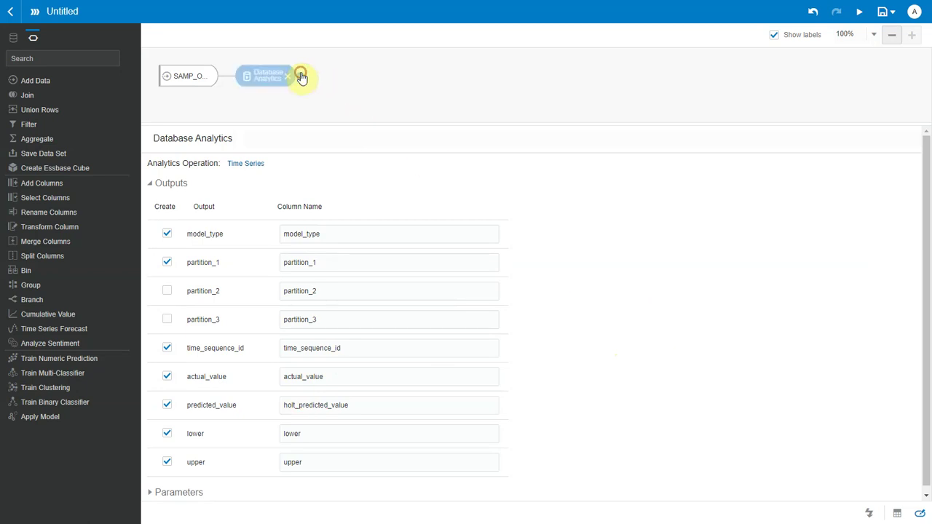
click(517, 120)
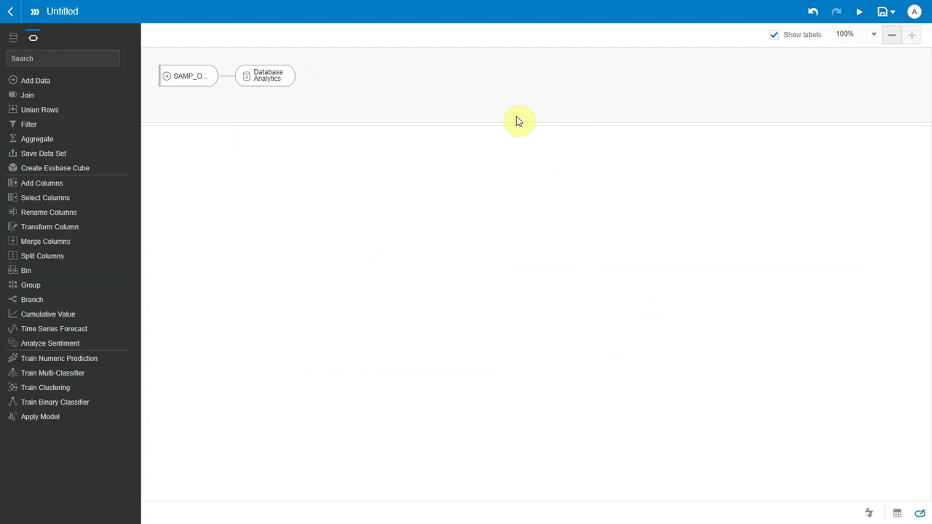
Name the saved dataset 'TS Using HOLT' with table name TS_HOLT.
text(TS Using HOLT)
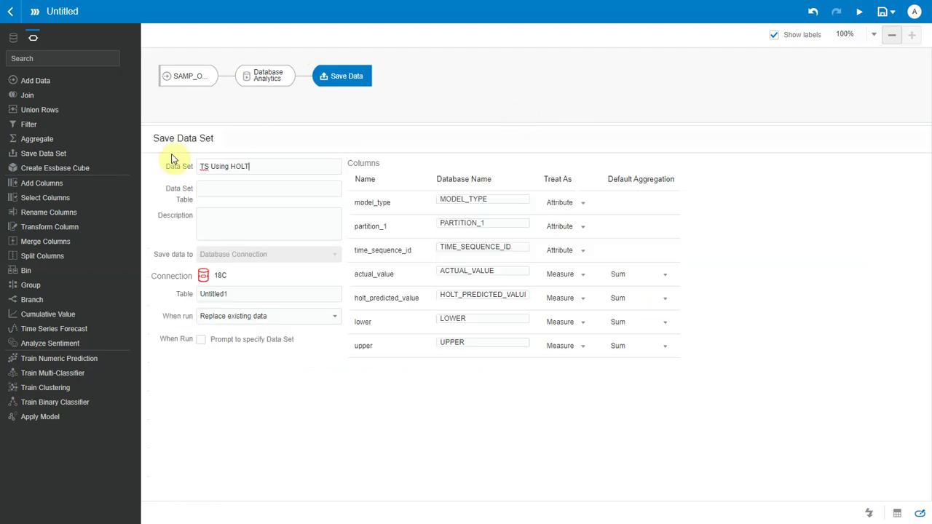
double_click(239, 287)
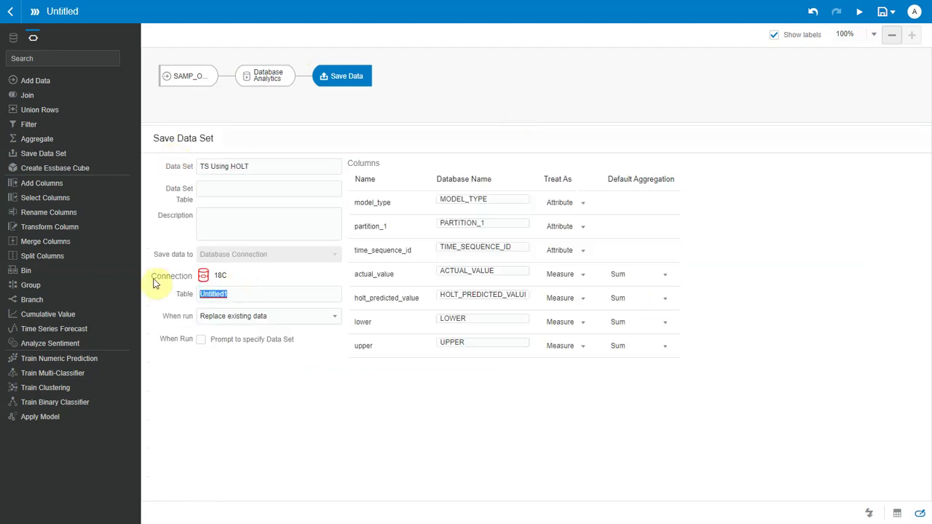
text(TS_HOLT)
Save the data flow as 'TS Using HOLT' and run it.
triple_click(256, 167)
key(ctrl+c)
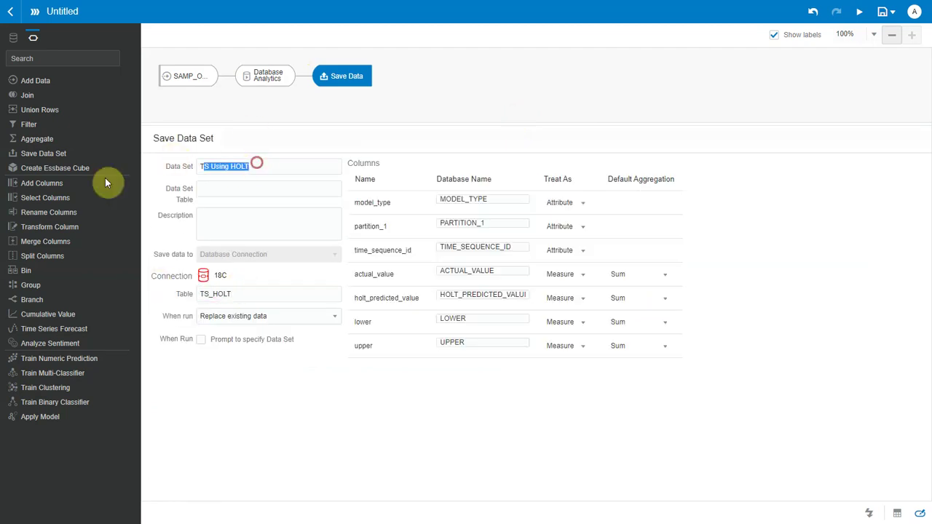
click(882, 13)
double_click(466, 245)
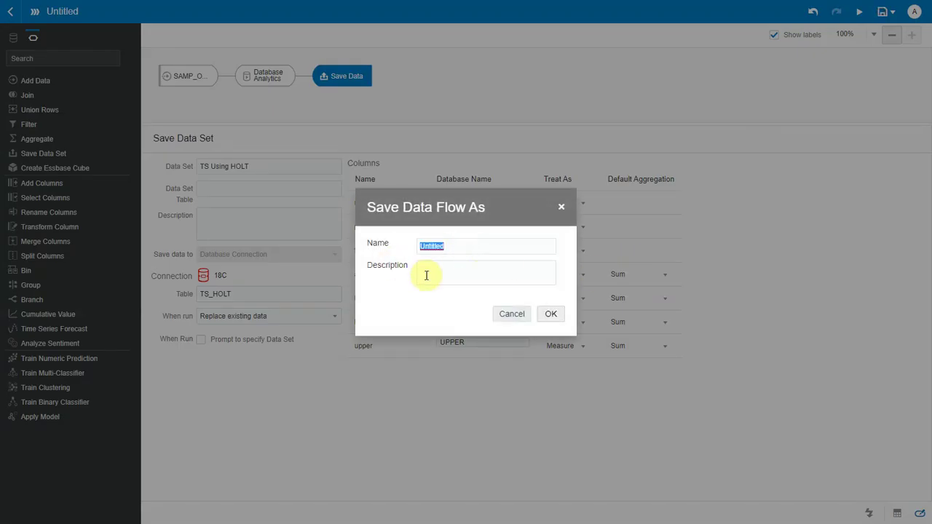
key(ctrl+v)
click(551, 314)
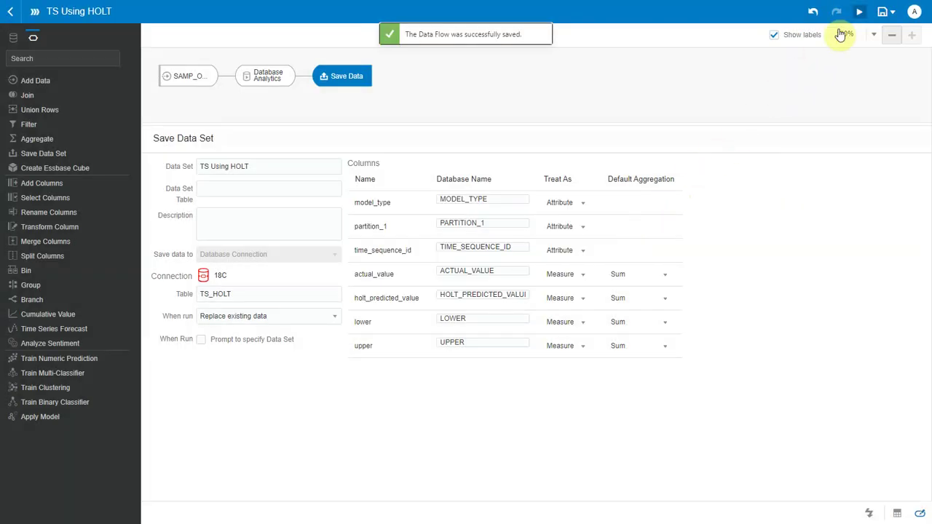
click(860, 14)
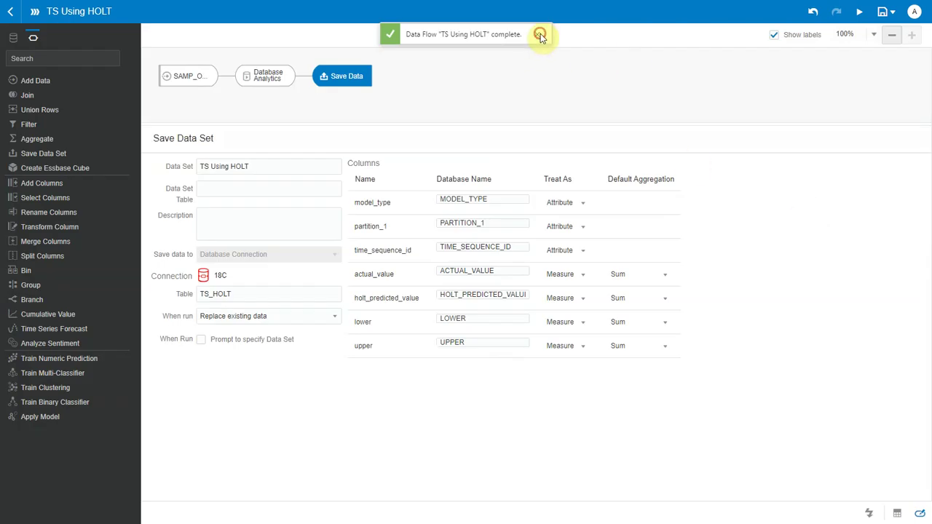
Dismiss the completion notice and create a workbook from the TS Using HOLT data set's actions.
click(541, 35)
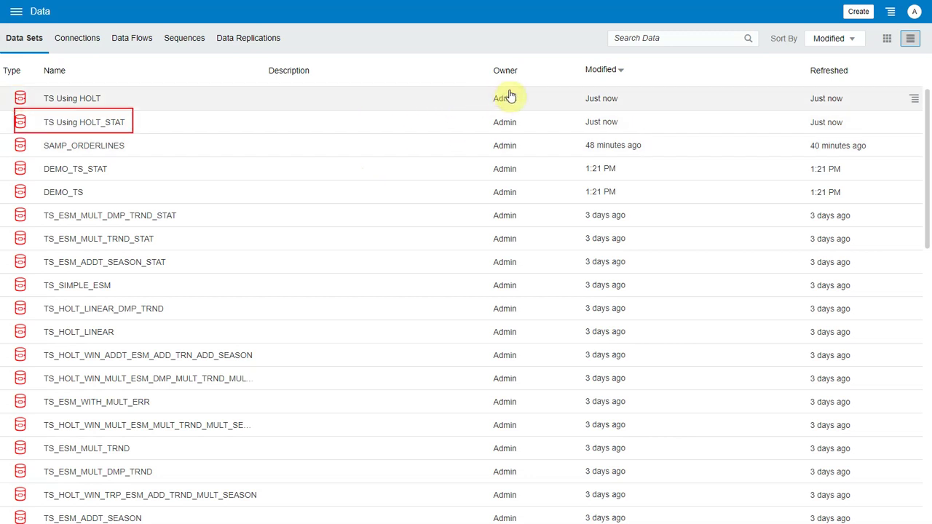
click(915, 101)
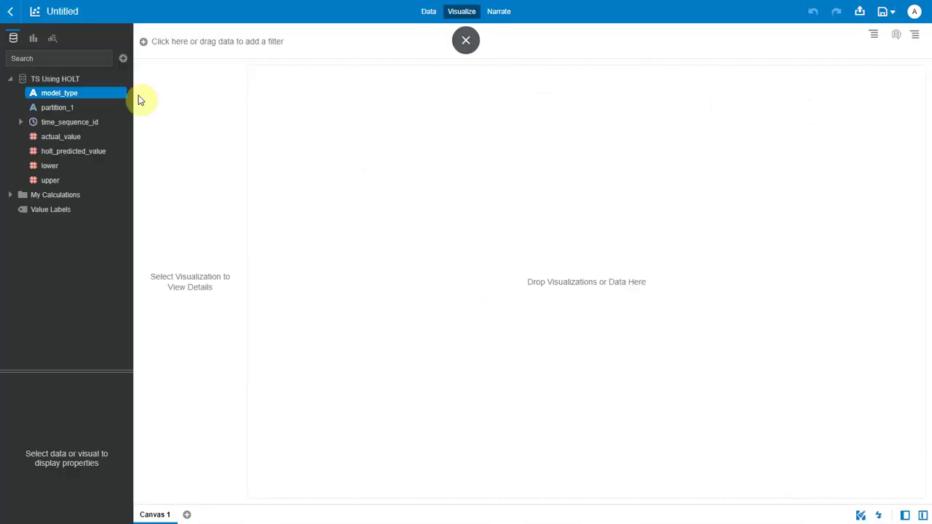
shift+click(50, 184)
right_click(50, 184)
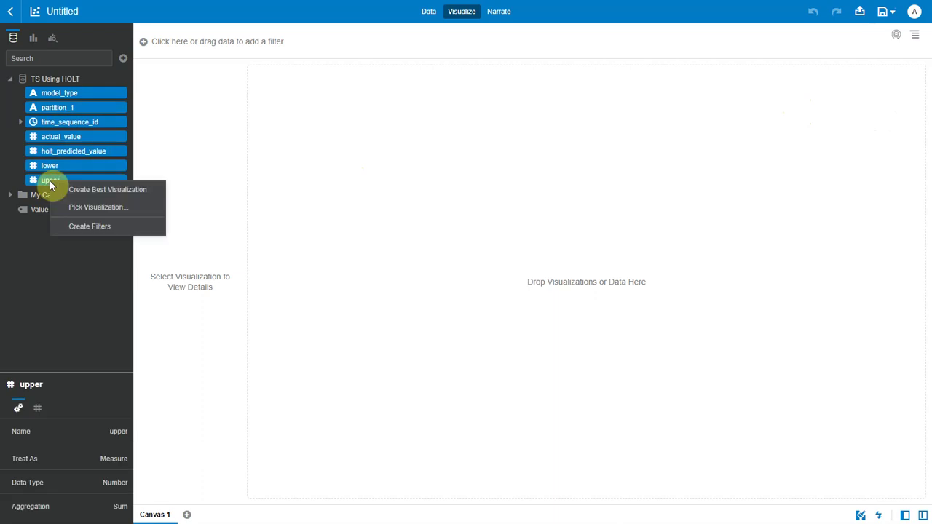
click(93, 206)
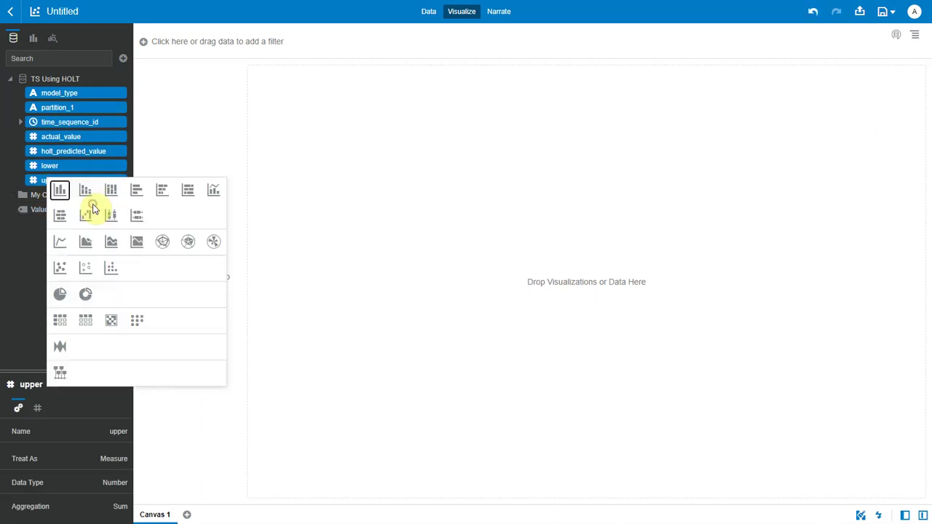
click(84, 318)
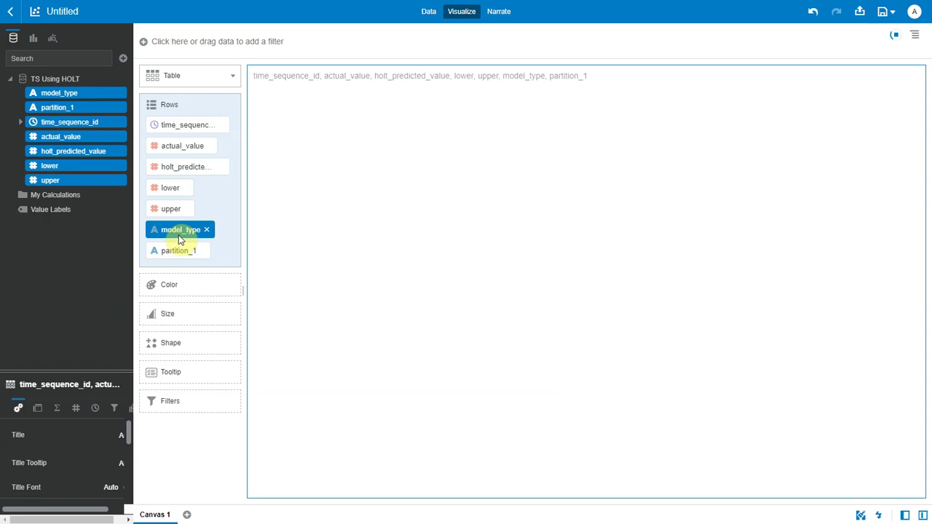
drag(183, 229, 187, 115)
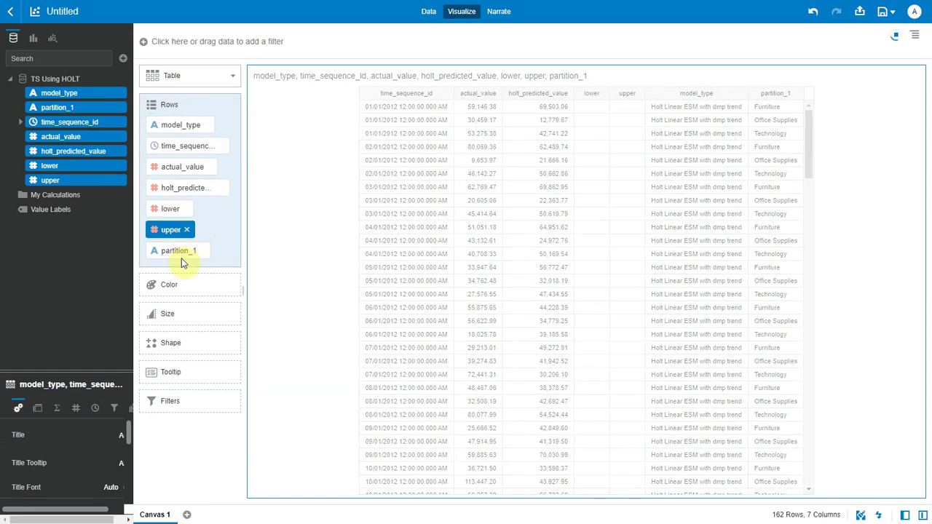
drag(181, 249, 191, 145)
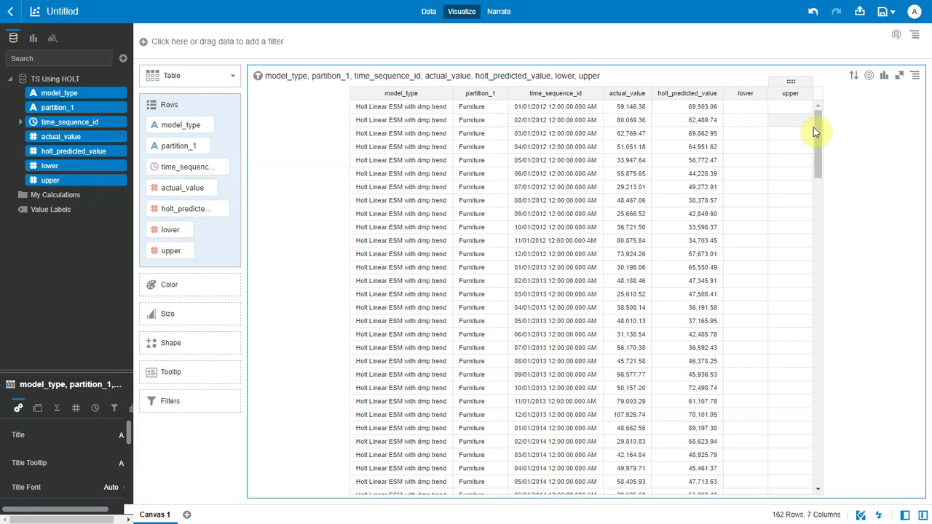
drag(817, 132, 819, 203)
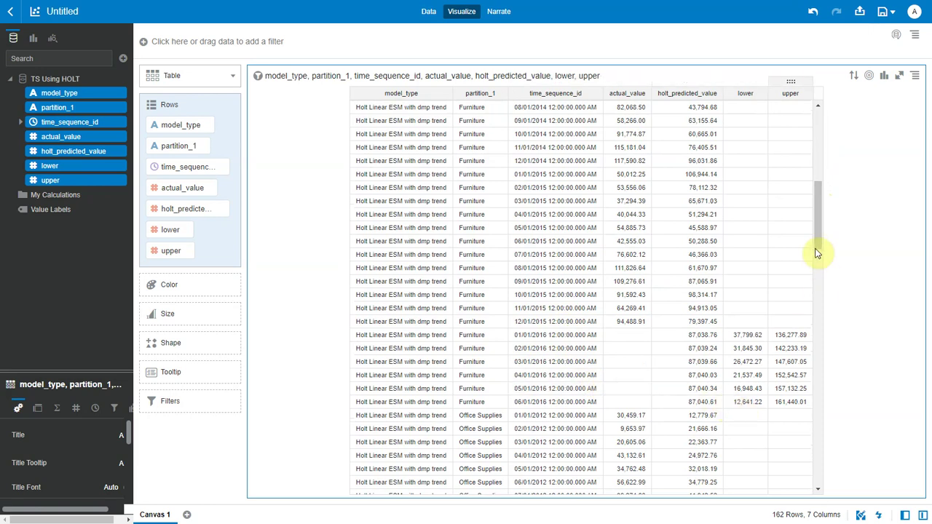
drag(819, 222, 846, 429)
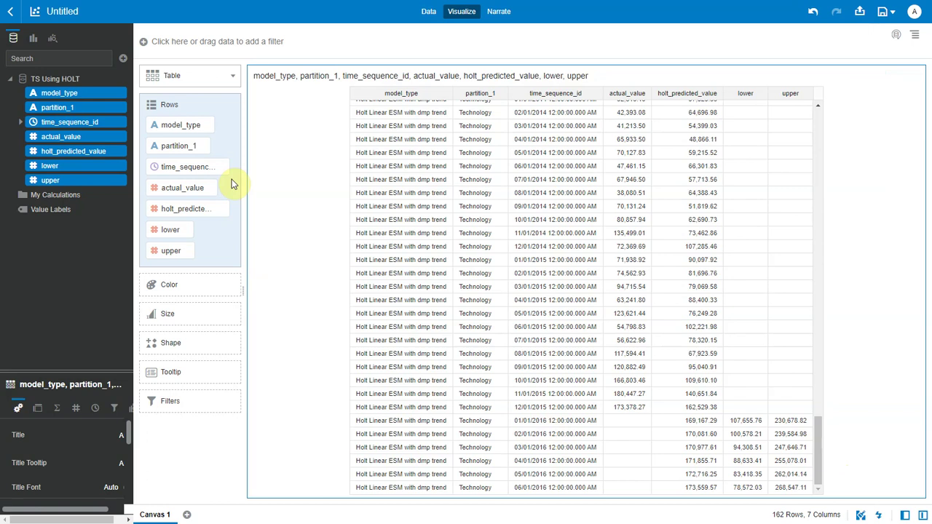
Drop model_type, lower and upper, then chart actual and holt_predicted_value as lines trellised by partition_1.
click(205, 125)
click(187, 212)
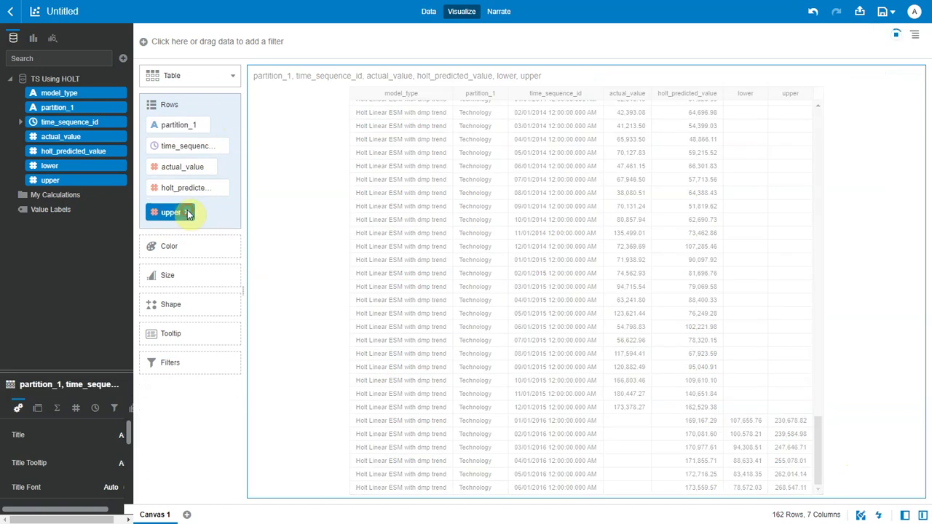
click(187, 210)
click(204, 81)
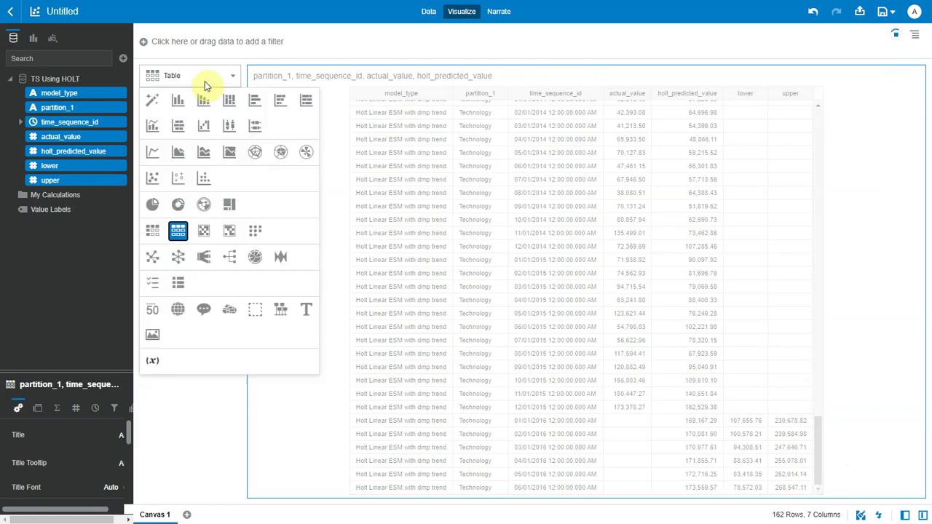
click(150, 152)
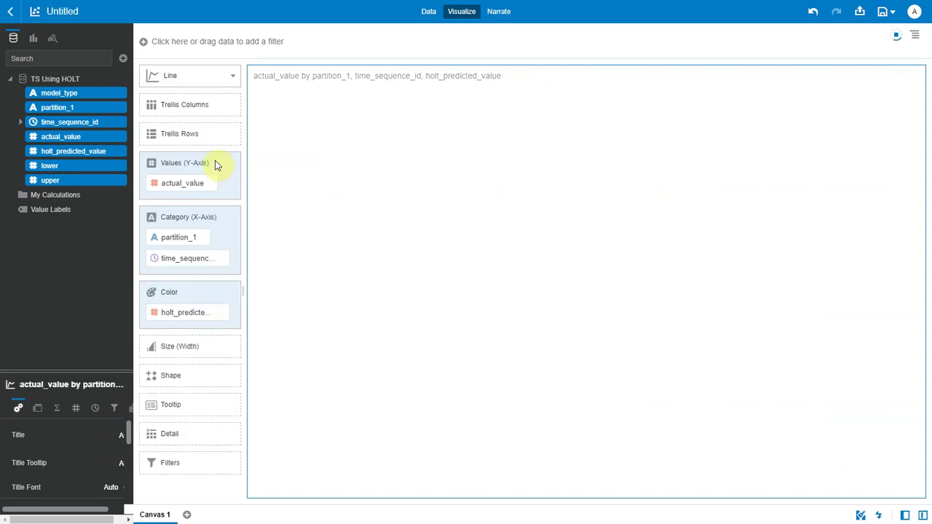
drag(179, 238, 183, 136)
drag(182, 321, 187, 222)
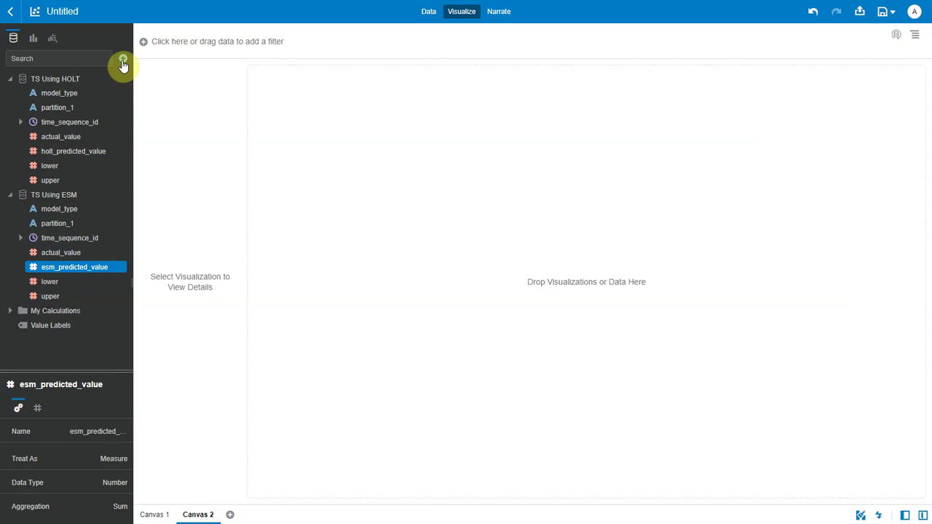
Add the TS Using ESM_STAT and TS Using HOLT_STAT data sets to the workbook.
click(123, 58)
click(149, 77)
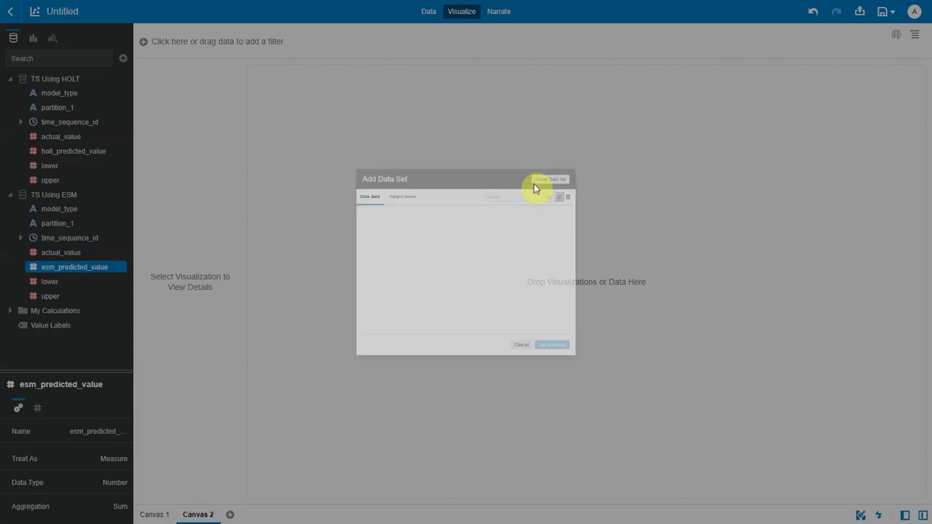
click(553, 143)
text(TS U)
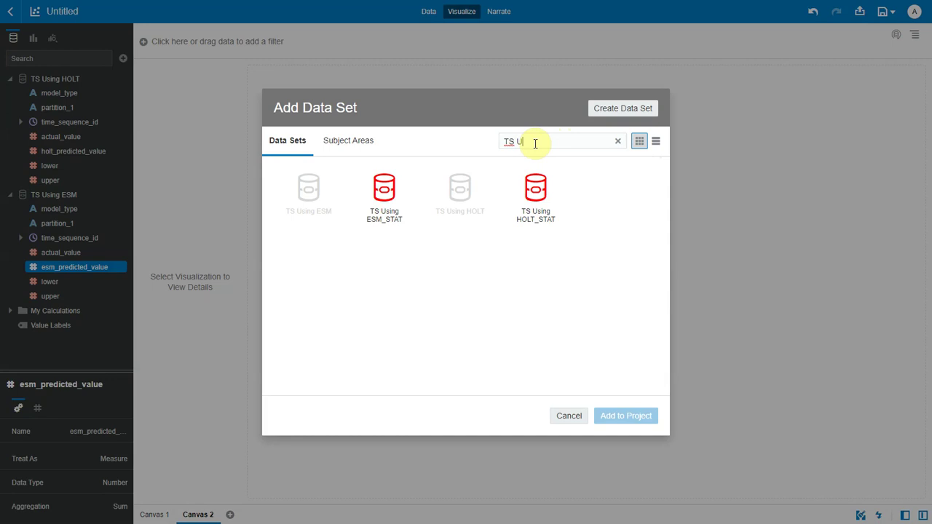
key(BackSpace)
key(BackSpace)
click(395, 220)
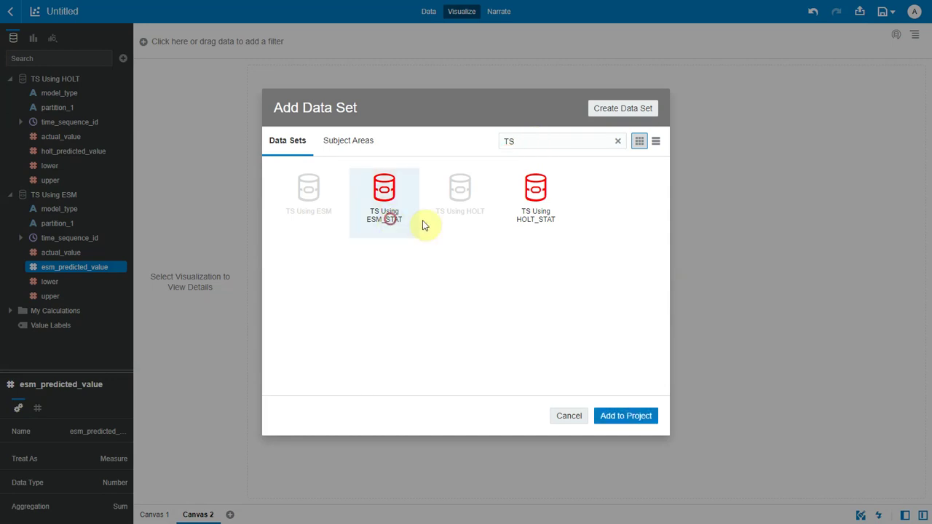
ctrl+click(545, 222)
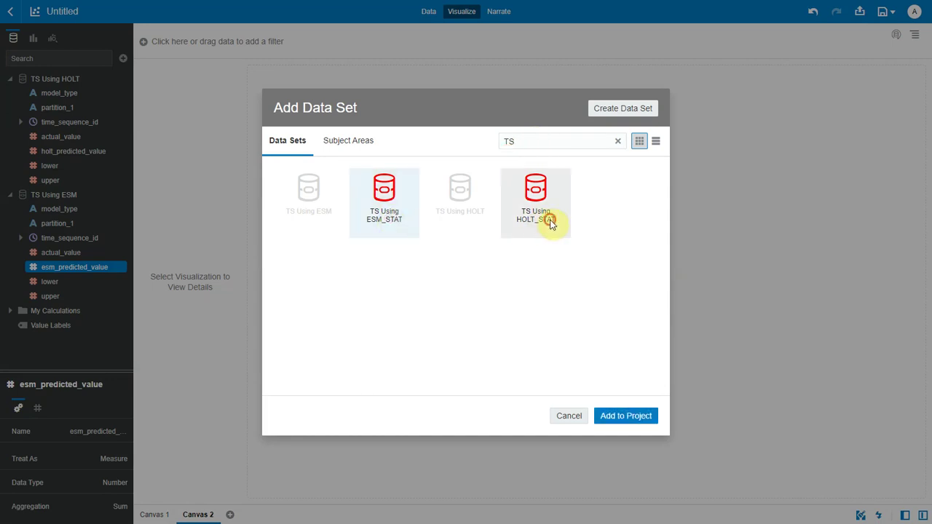
click(621, 419)
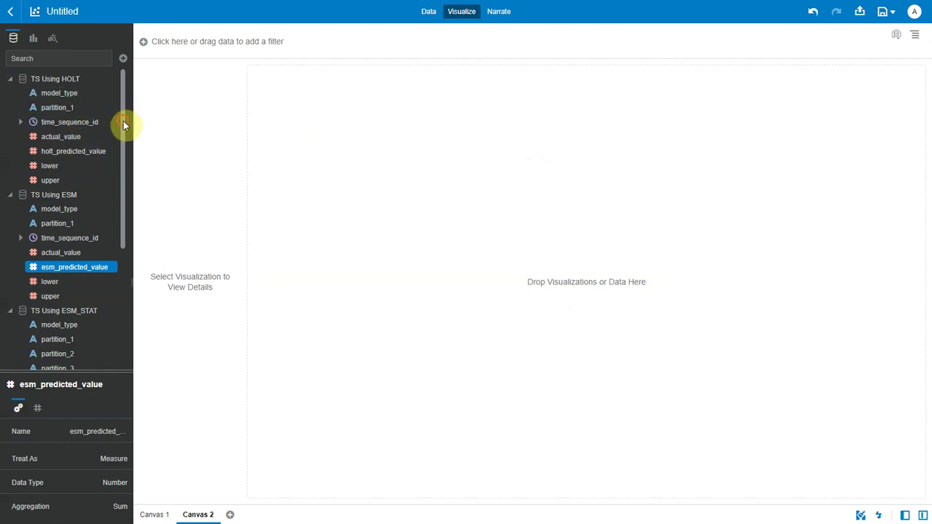
Show the TS Using ESM_STAT columns from model_type through string_value as a table.
drag(123, 120, 138, 252)
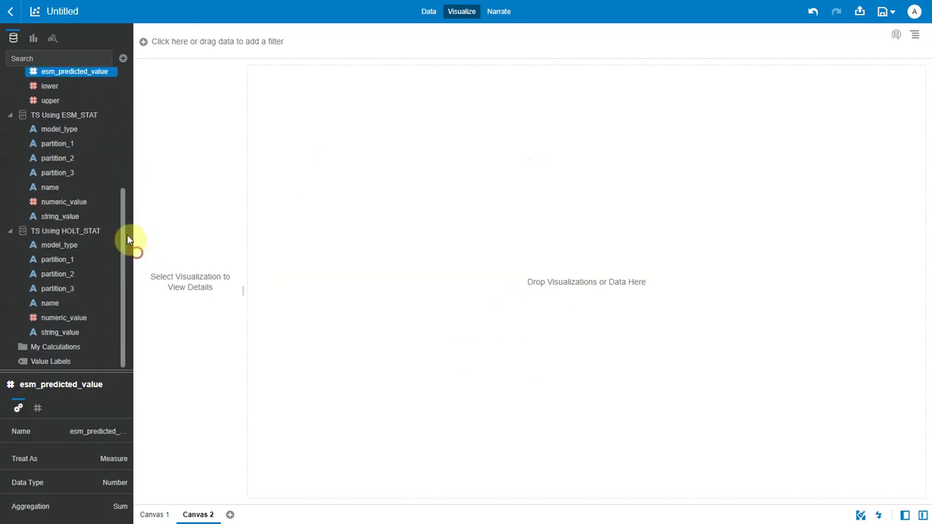
click(63, 129)
shift+click(64, 219)
right_click(66, 218)
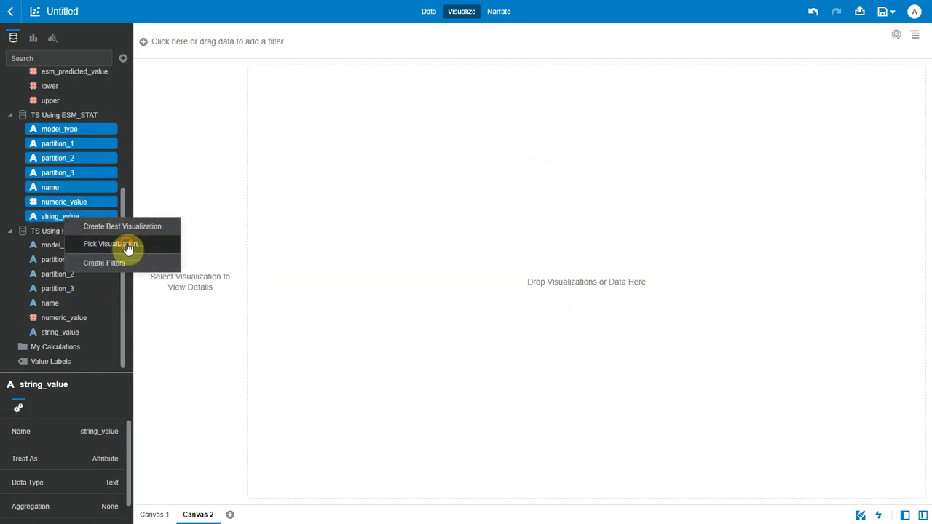
click(127, 243)
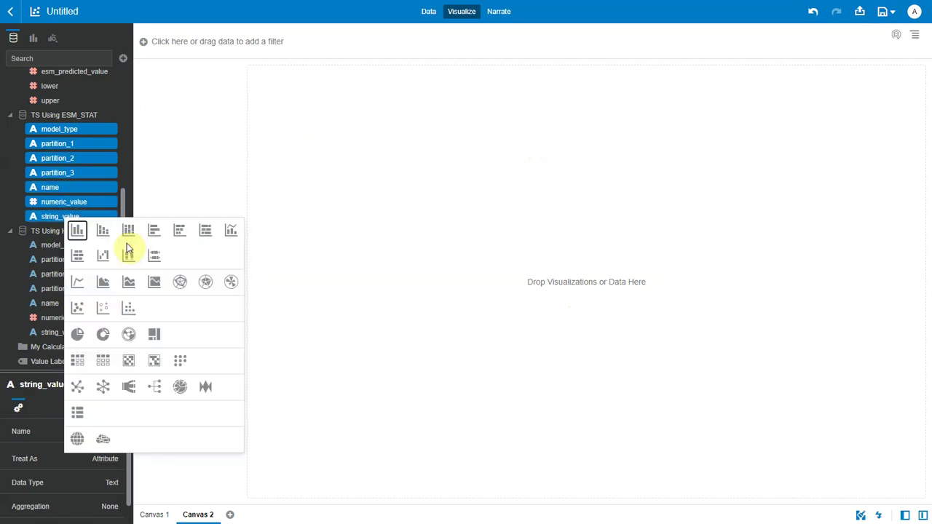
click(105, 364)
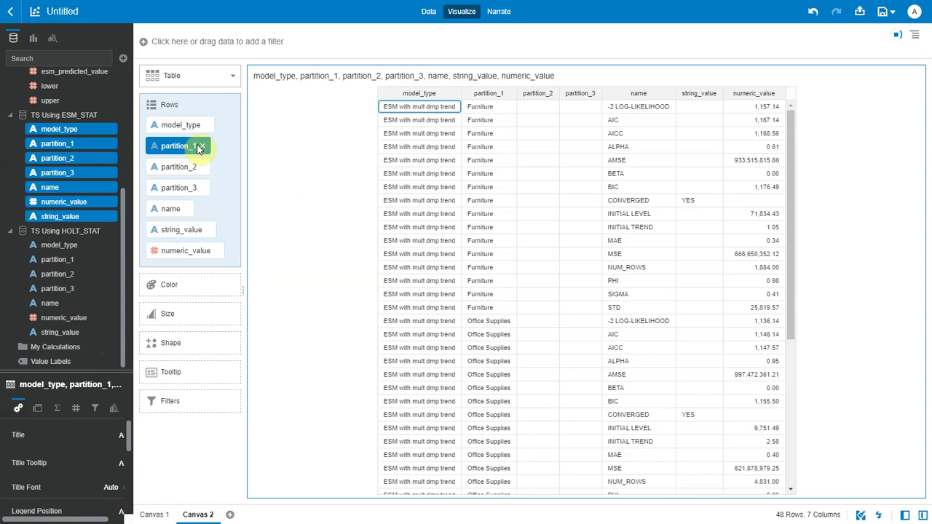
Remove partition_2, partition_3 and string_value, switch to Pivot, and put model_type and partition_1 in Columns.
click(204, 168)
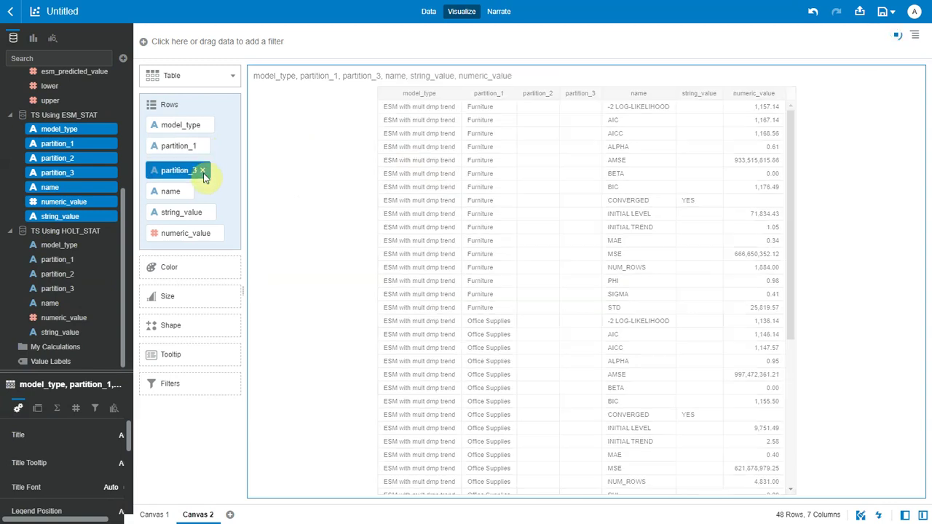
click(204, 168)
click(207, 189)
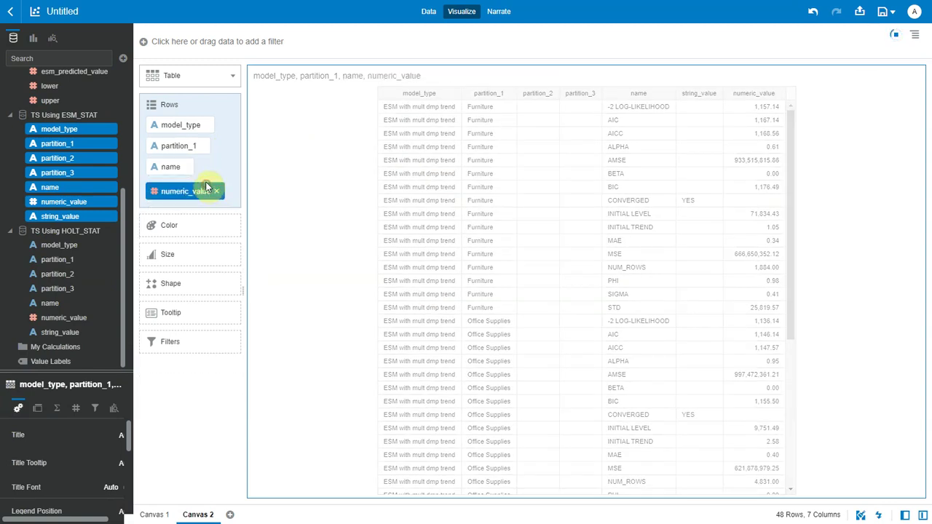
click(203, 76)
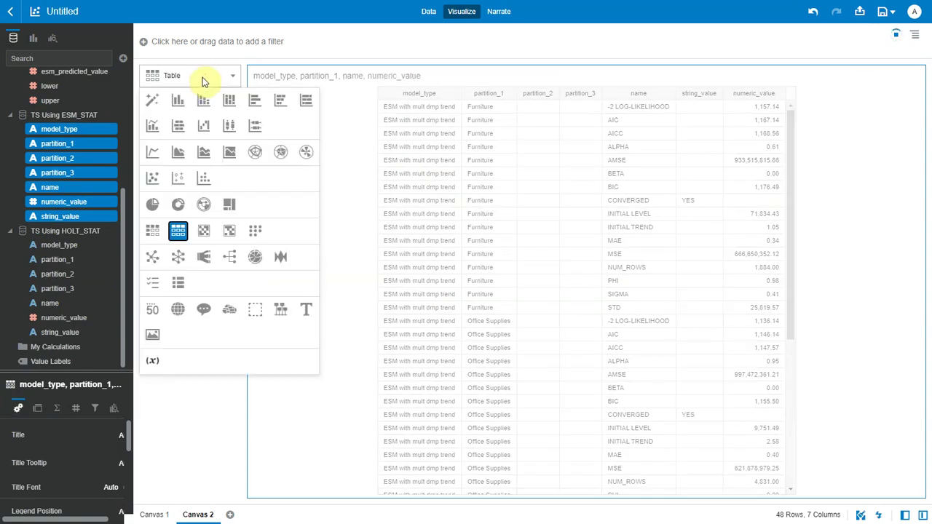
click(152, 231)
drag(180, 154, 191, 109)
drag(178, 179, 191, 135)
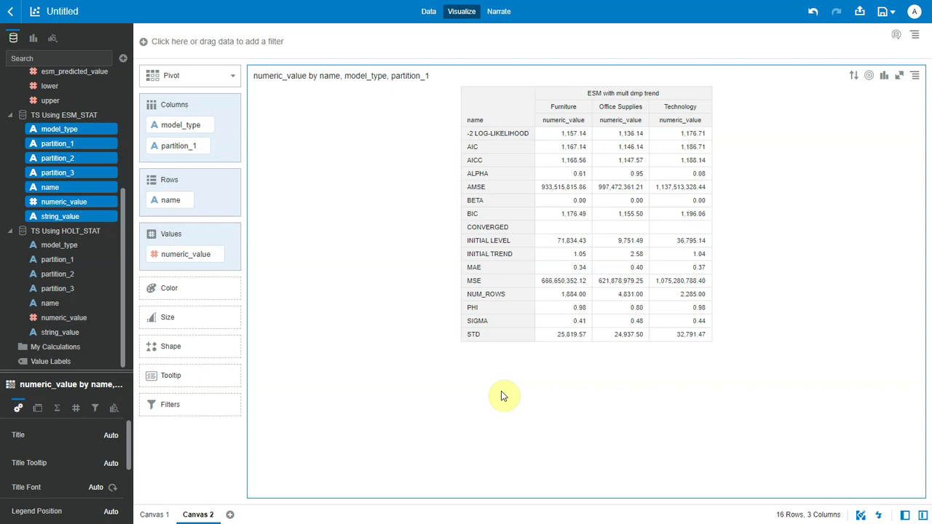
Place a pivot of HOLT_STAT model_type, partition_1, name and numeric_value to the right of the ESM pivot.
click(58, 245)
ctrl+click(57, 260)
ctrl+click(51, 303)
ctrl+click(61, 319)
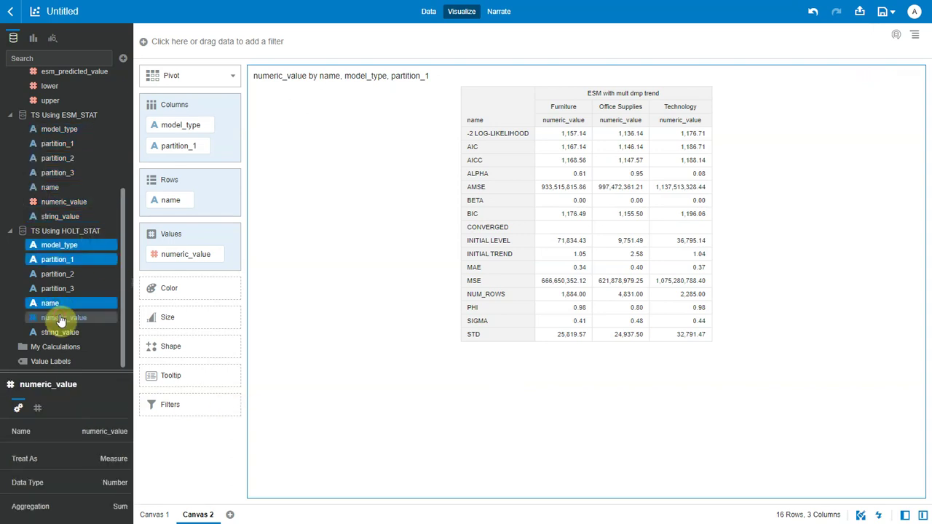
right_click(61, 318)
click(104, 359)
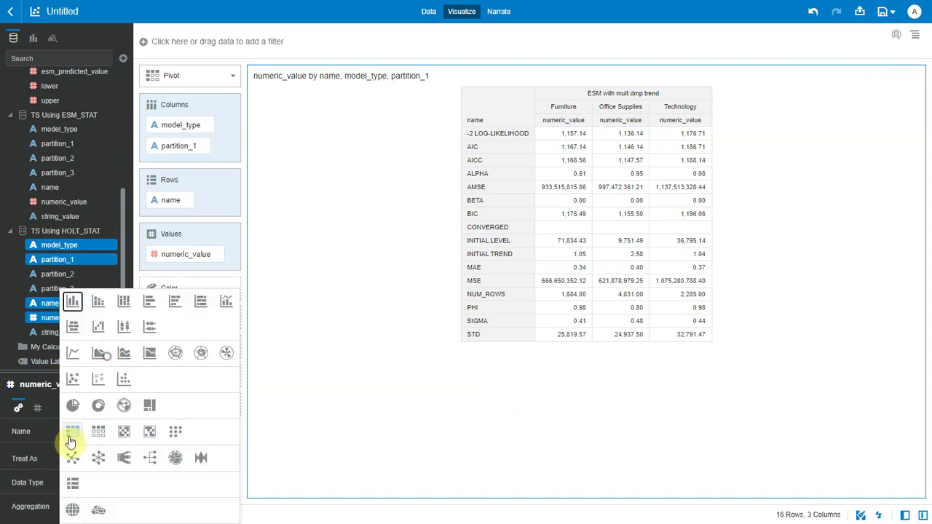
drag(71, 439, 672, 241)
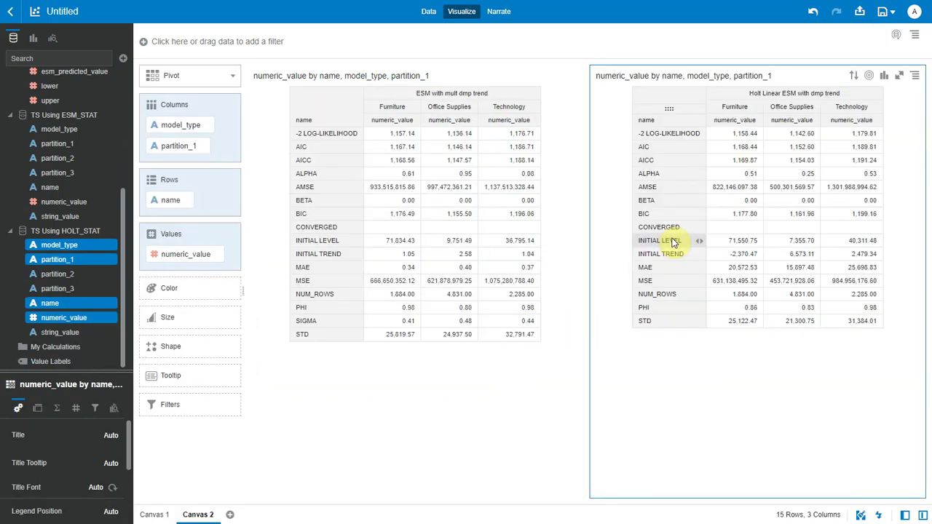